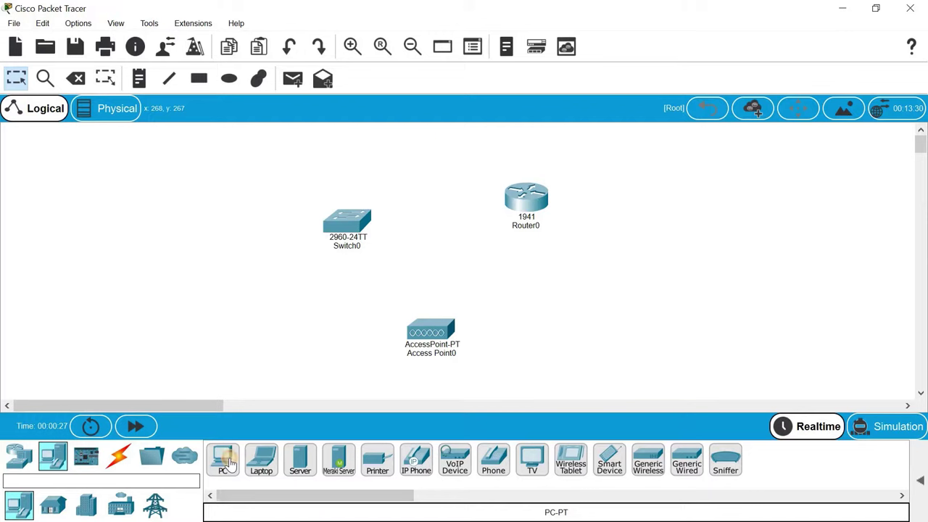
- Place two PCs, a printer and a laptop in the workspace around the switch and access point
left_click(229, 463)
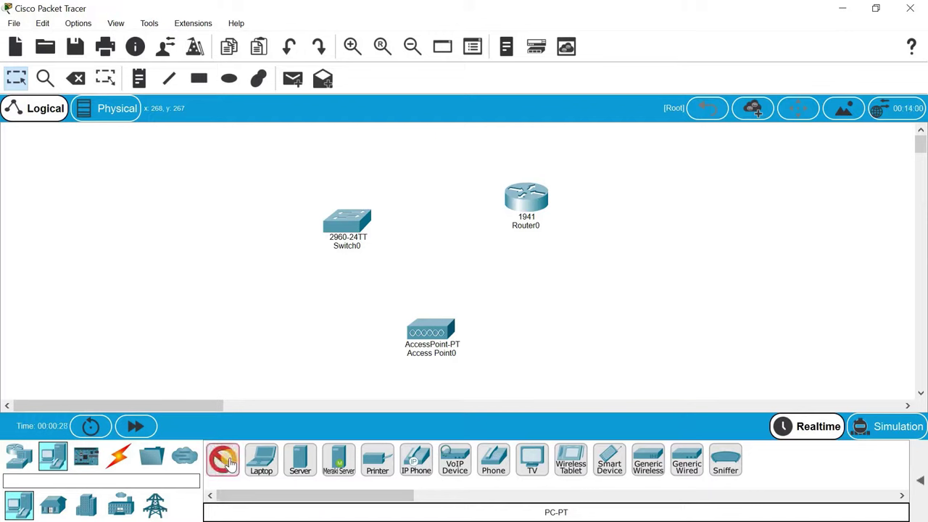
left_click(165, 235)
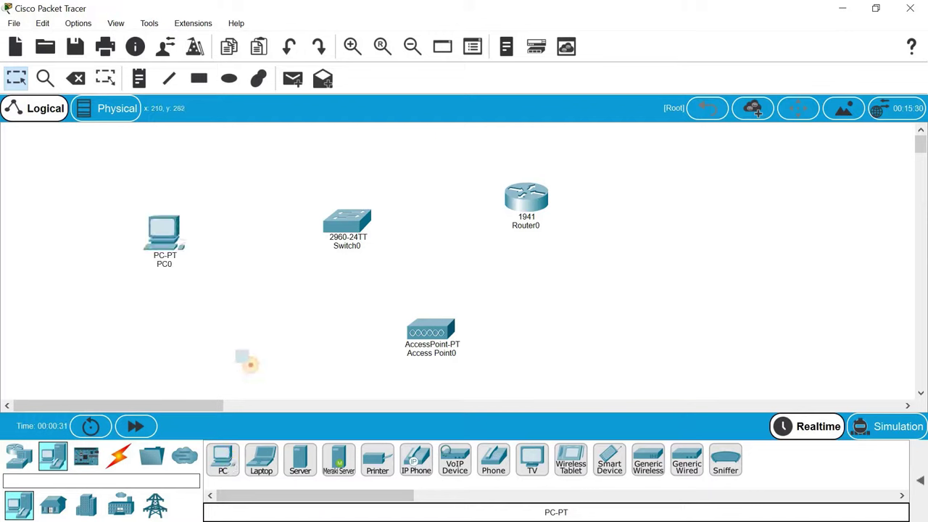
scroll(584, 325, "down", 2)
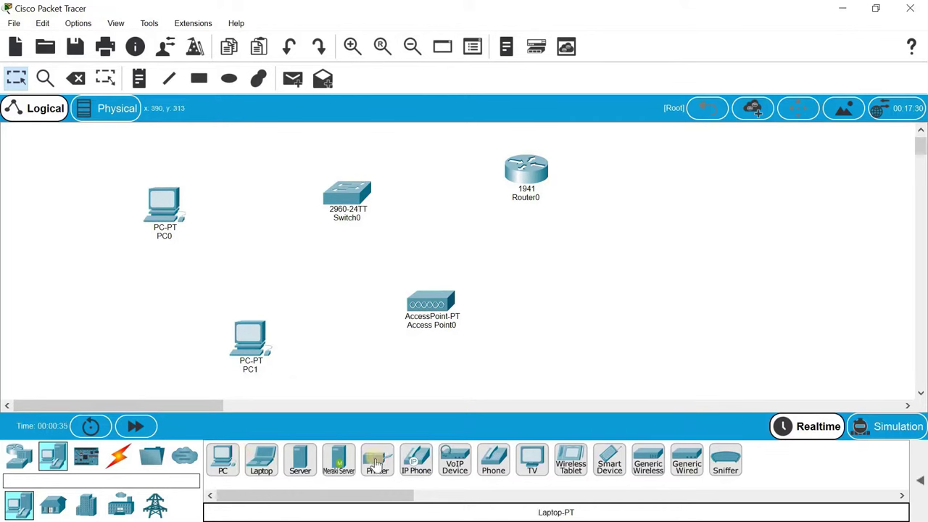
left_click(440, 400)
left_click(261, 464)
left_click(554, 361)
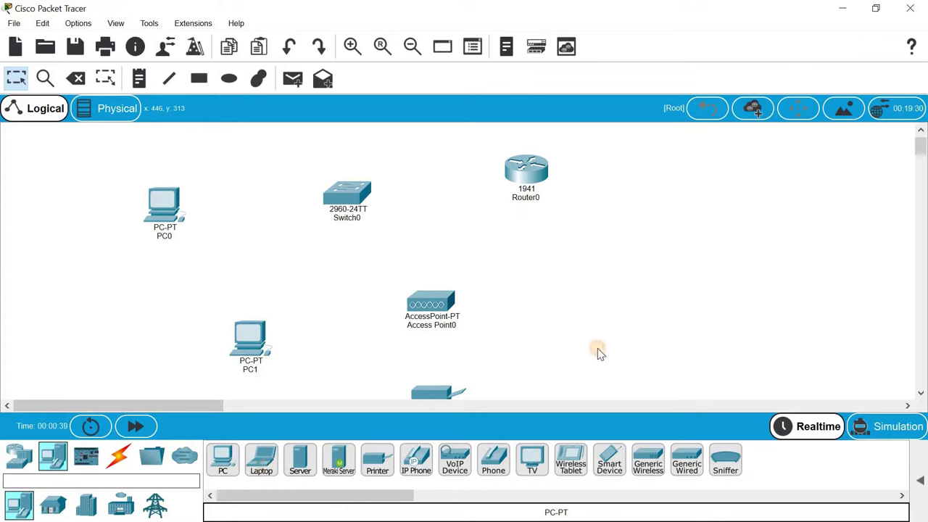
scroll(634, 342, "down", 2)
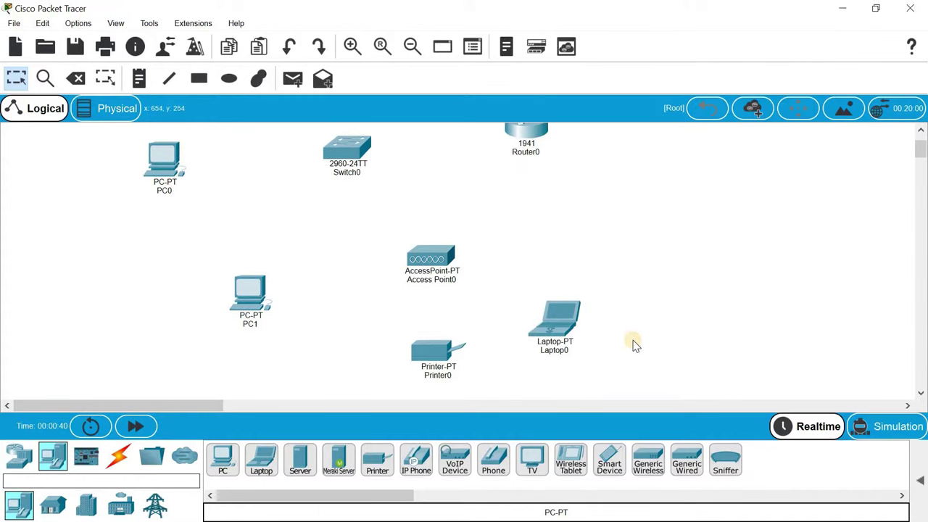
- Add a wireless tablet and a smartphone to the side of the access point, below the router
left_click(412, 46)
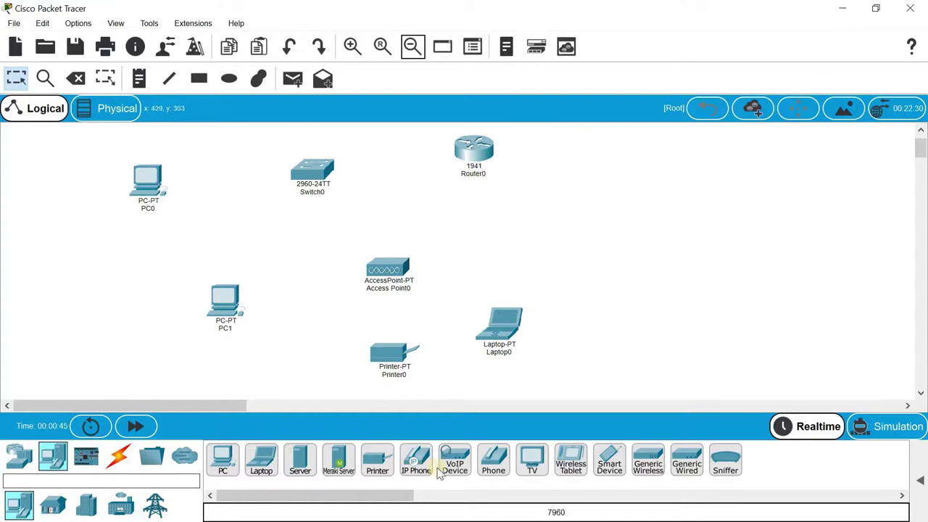
left_click(570, 464)
left_click(568, 285)
left_click(615, 455)
left_click(532, 224)
- Spread the printer, laptop, tablet and smartphone further apart around the access point
left_click_drag(400, 357, 357, 360)
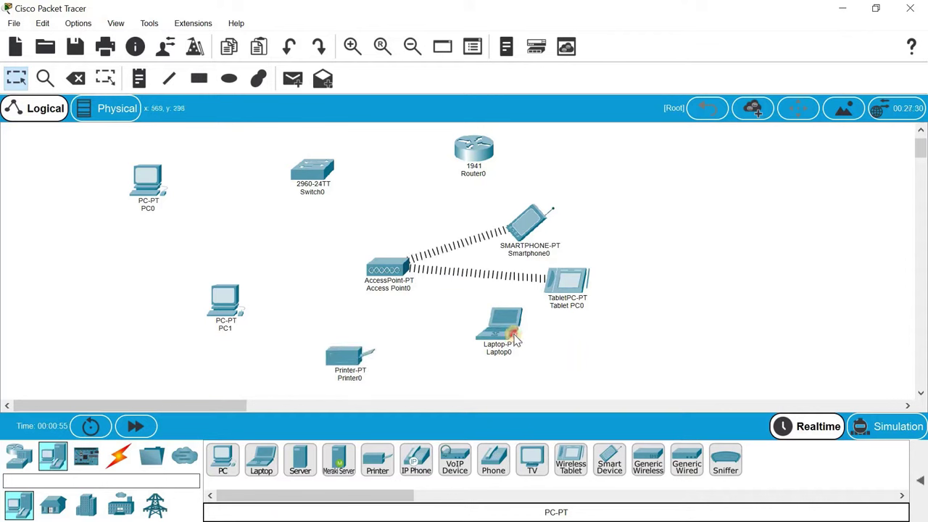
left_click_drag(497, 346, 476, 375)
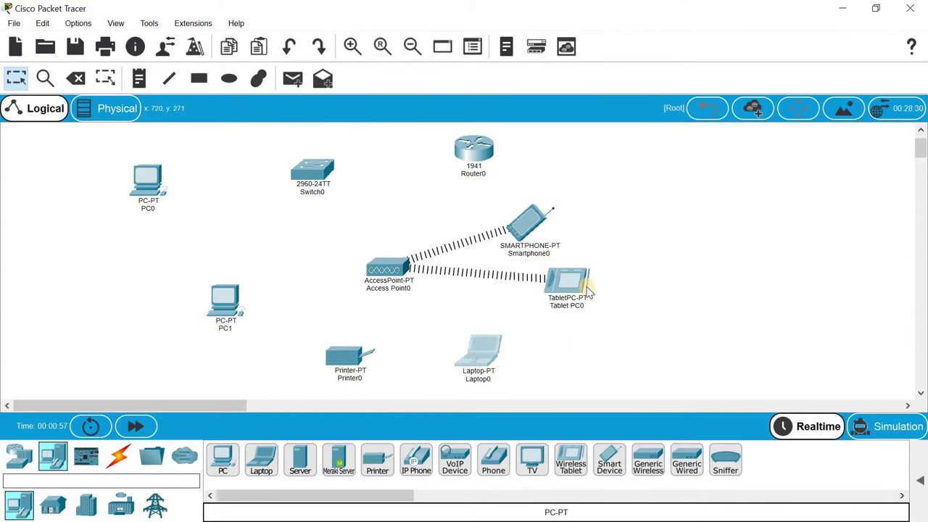
left_click_drag(573, 284, 573, 314)
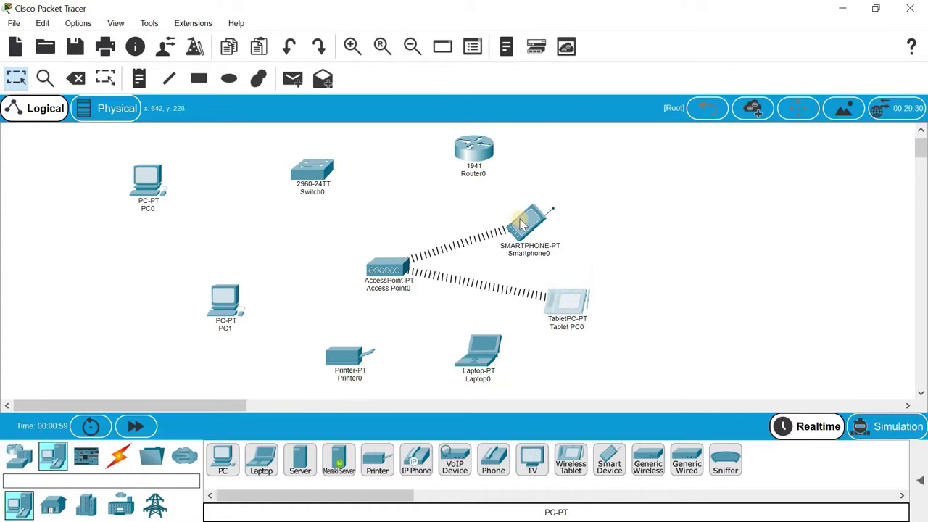
left_click_drag(564, 235, 609, 244)
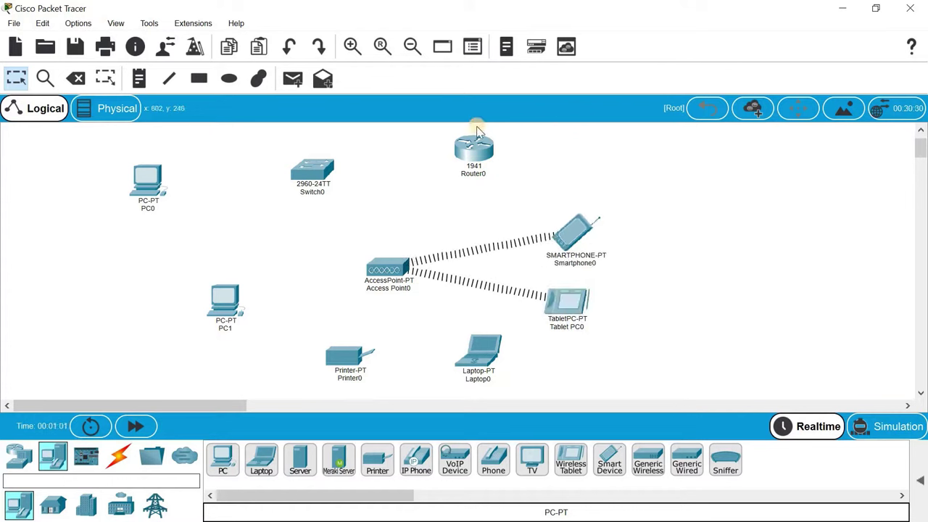
- Connect Switch0 to PC0, Router0 and Access Point0 using the automatically chosen connection type
left_click(118, 463)
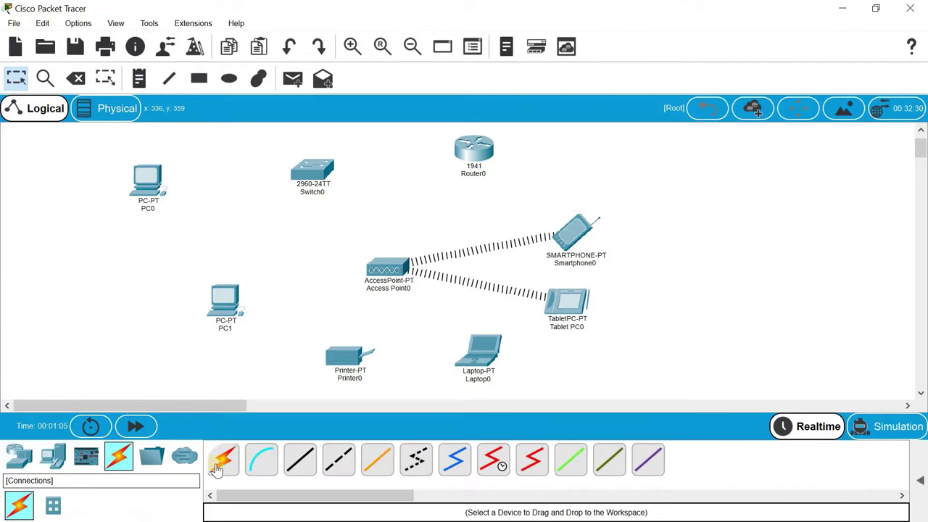
left_click(223, 462)
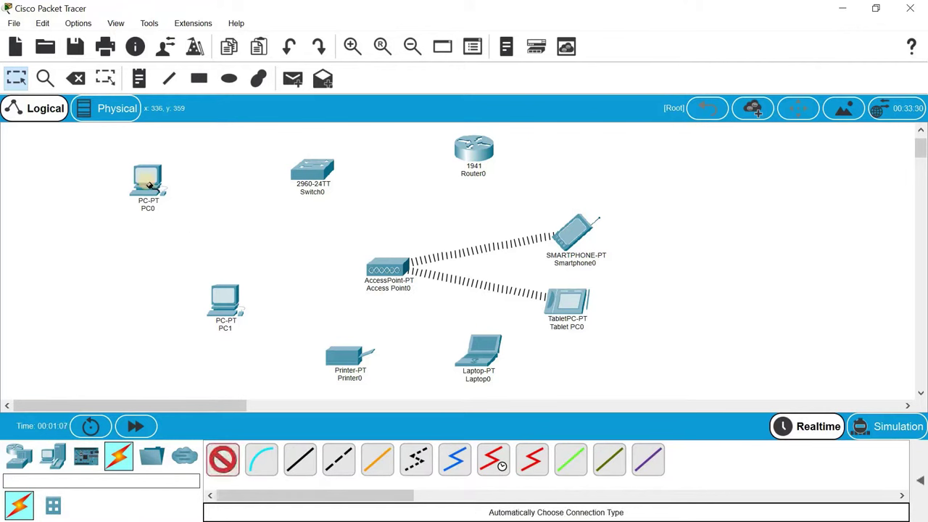
left_click(147, 183)
left_click(313, 173)
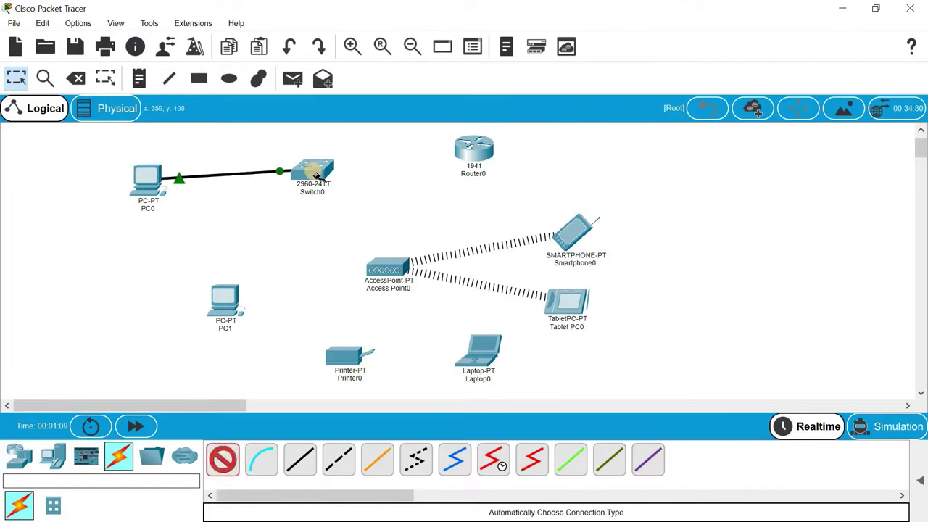
left_click(315, 176)
left_click(468, 149)
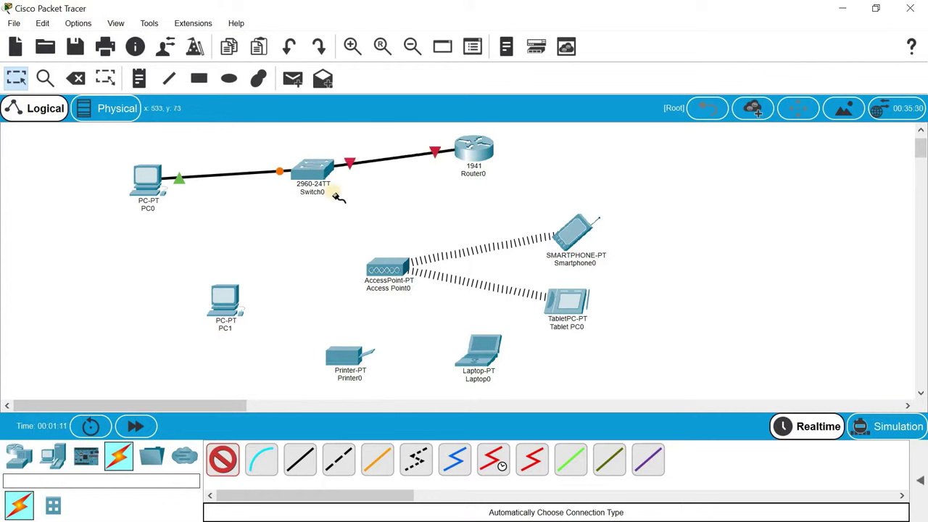
left_click(316, 171)
left_click(383, 266)
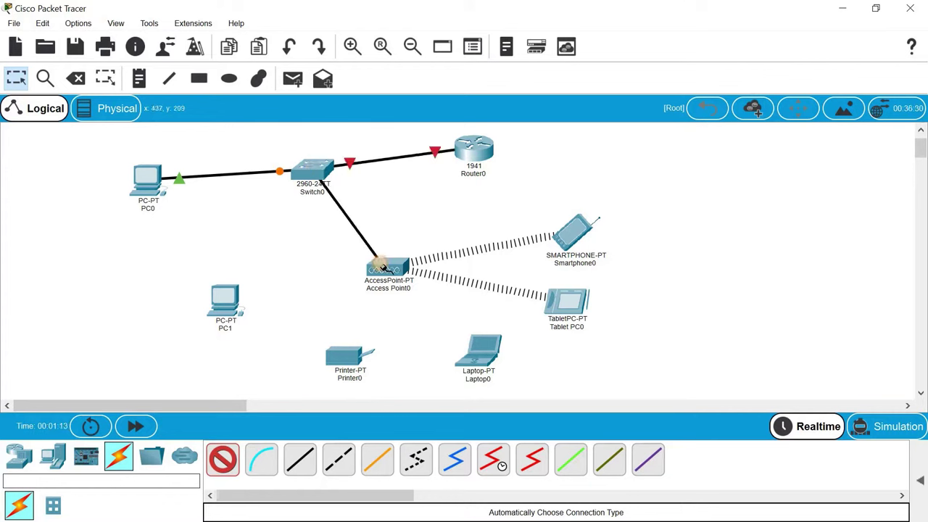
left_click(223, 459)
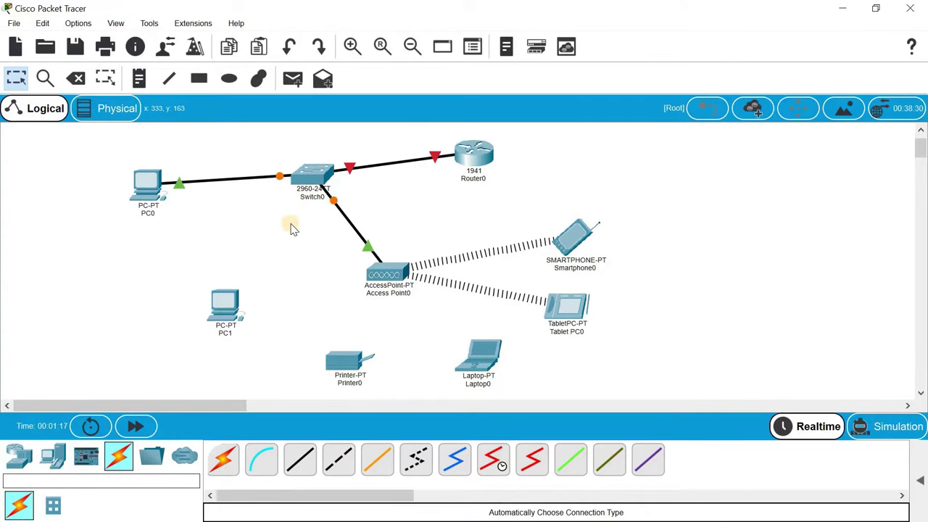
- Enable Router0's GigabitEthernet0/0 with IP address 192.168.1.1 and subnet mask 255.255.255.0, and add the note "Gig0/0 IP address: 192.168.1.1" beside the router
left_click(480, 152)
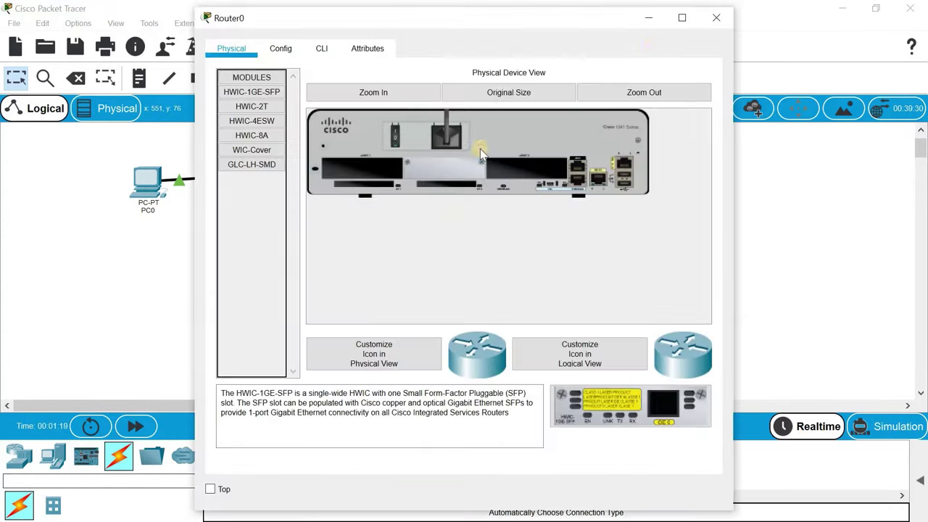
left_click(716, 22)
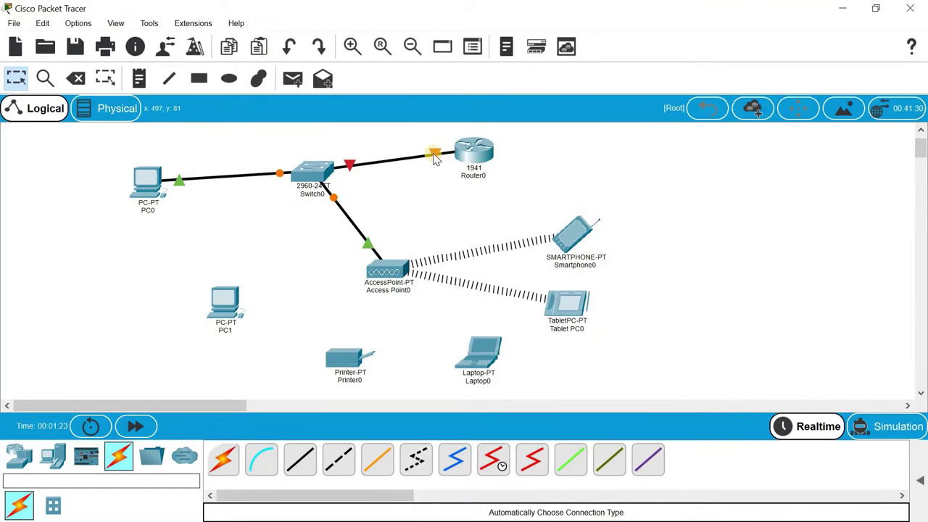
left_click(469, 155)
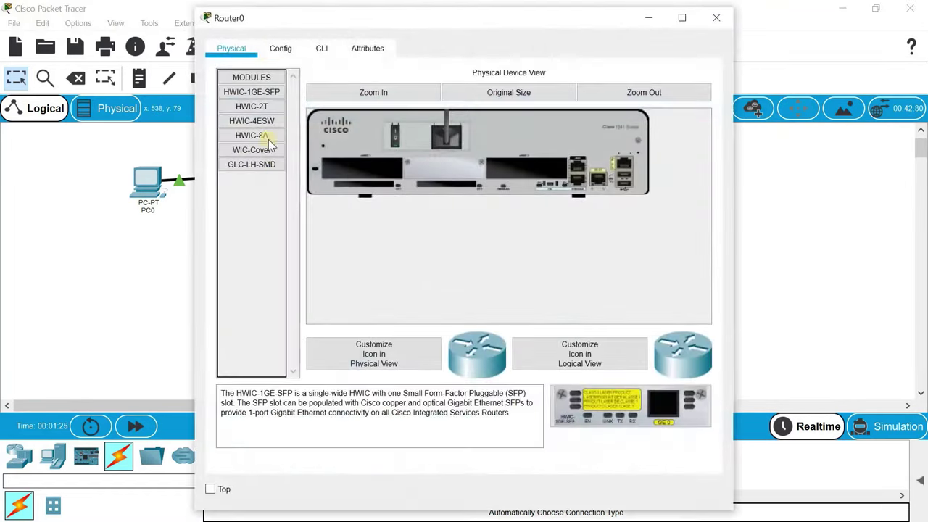
left_click(273, 56)
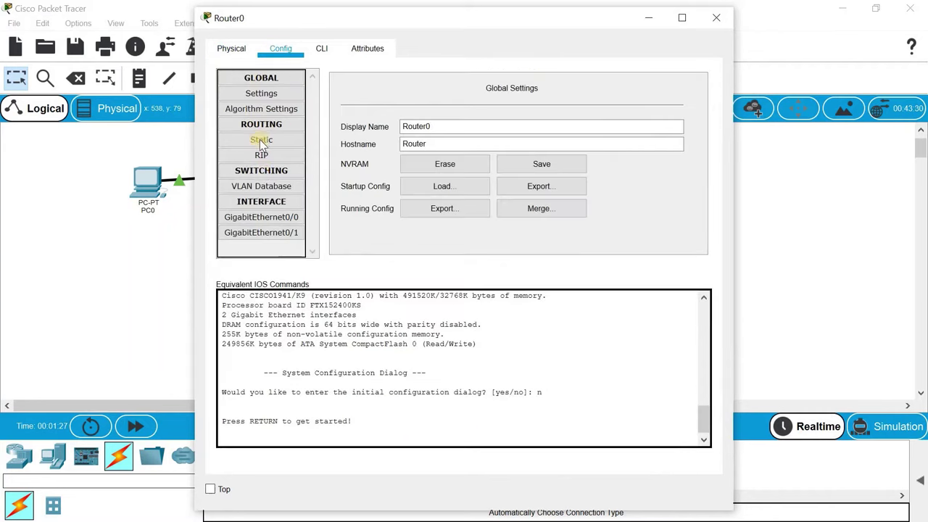
left_click(268, 218)
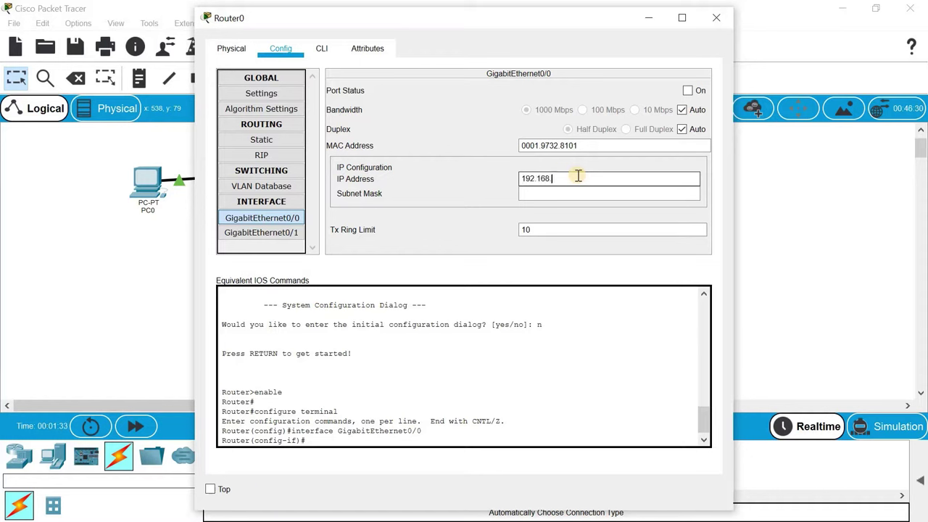
key("ctrl+a")
left_click(574, 195)
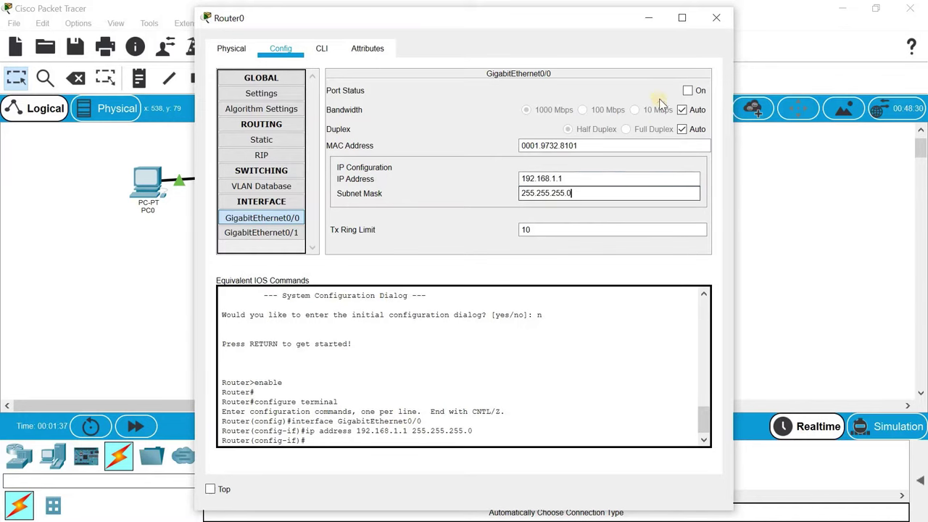
left_click(686, 90)
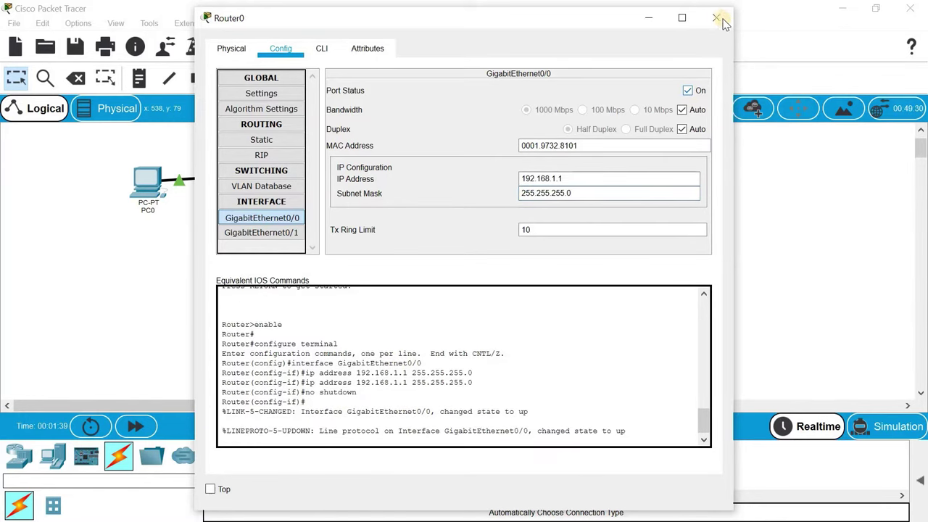
left_click(715, 17)
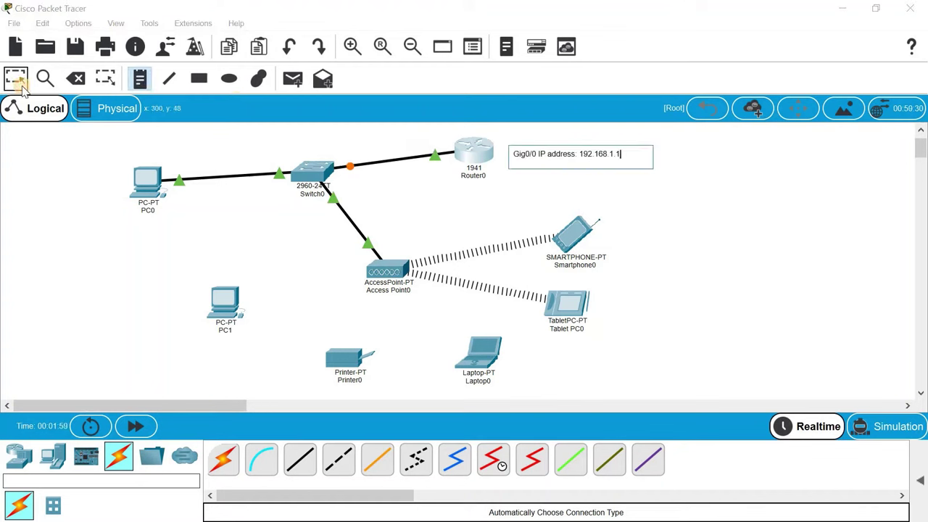
left_click(20, 82)
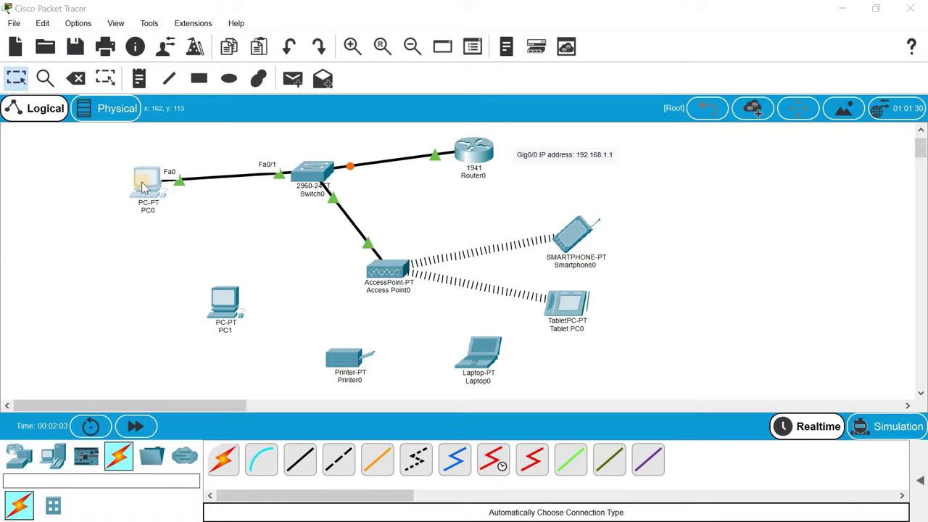
- Give PC0 the static IP address 192.168.1.2, subnet mask 255.255.255.0 and default gateway 192.168.1.1
left_click(145, 185)
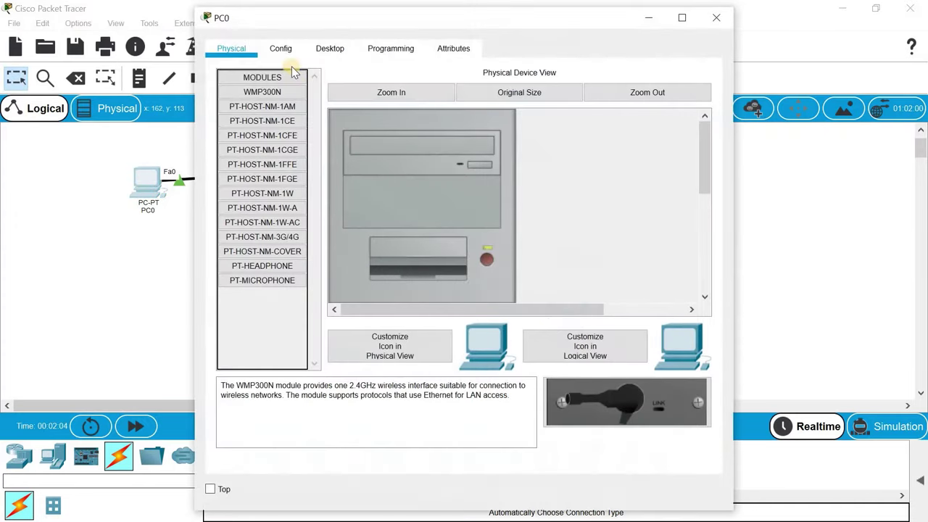
left_click(328, 50)
left_click(287, 131)
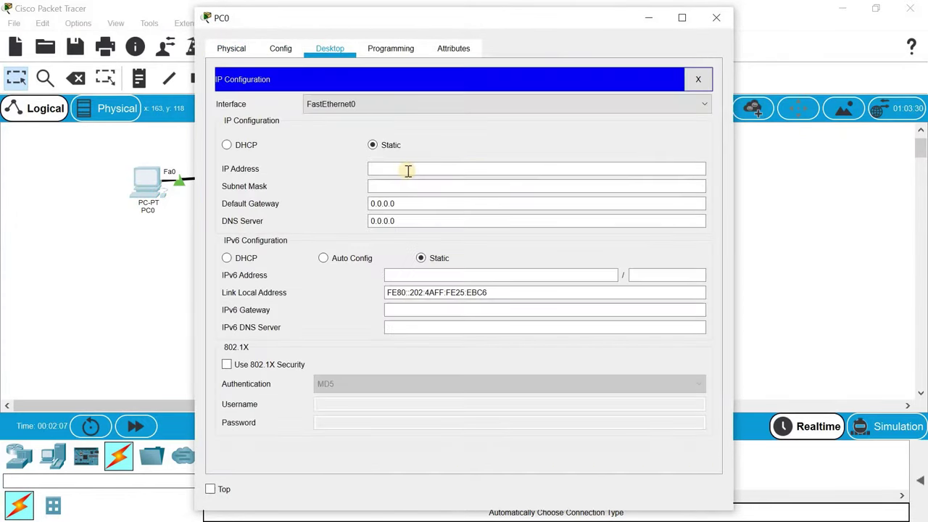
left_click(392, 169)
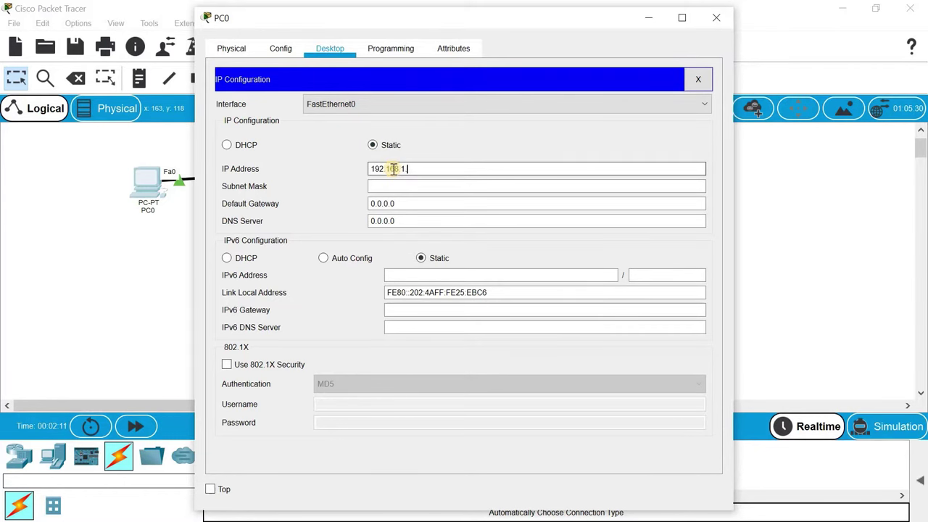
key("Tab")
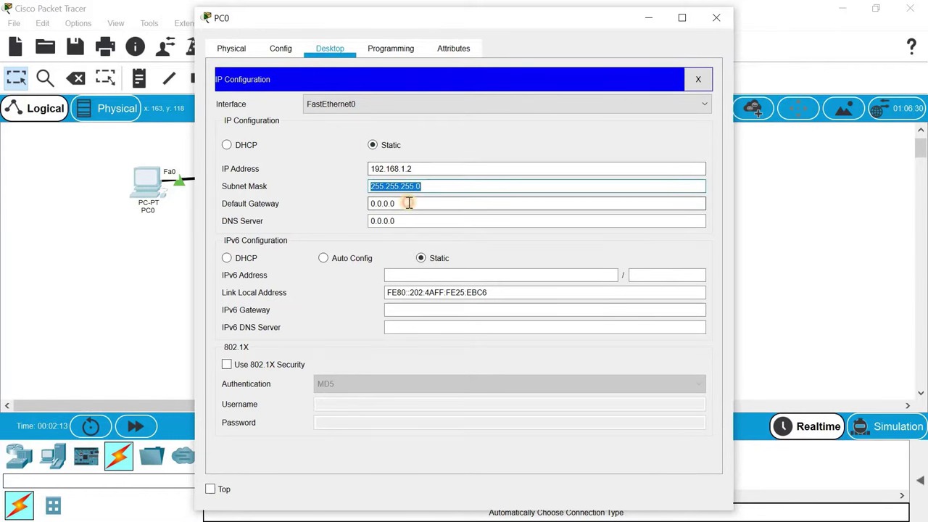
left_click(408, 203)
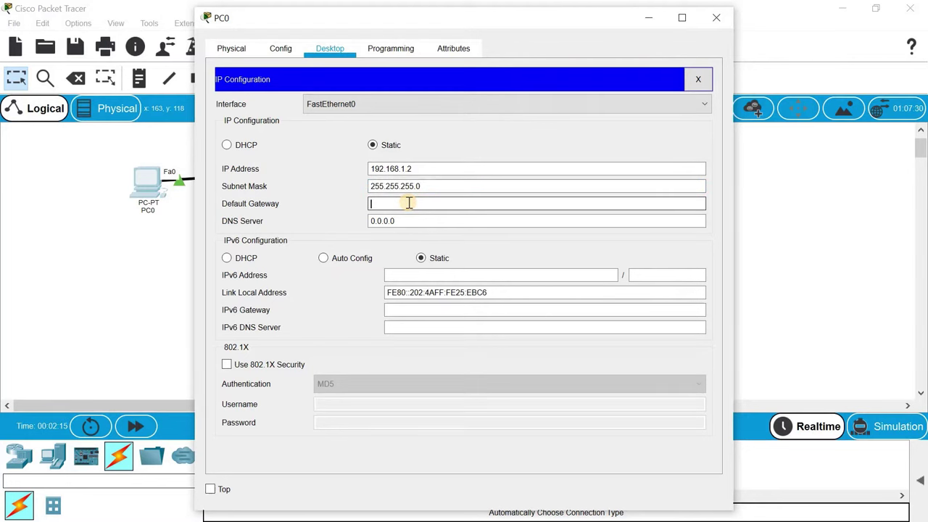
type("192.168.1.1")
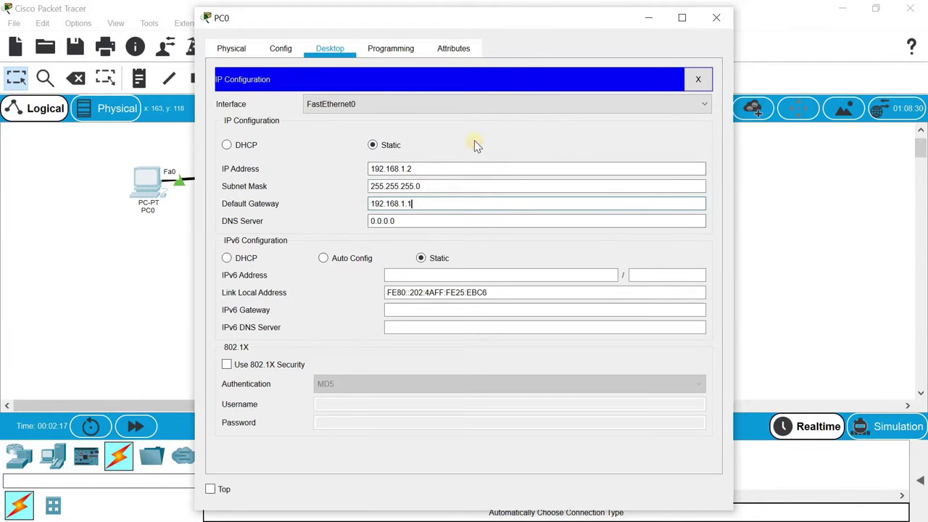
left_click(719, 18)
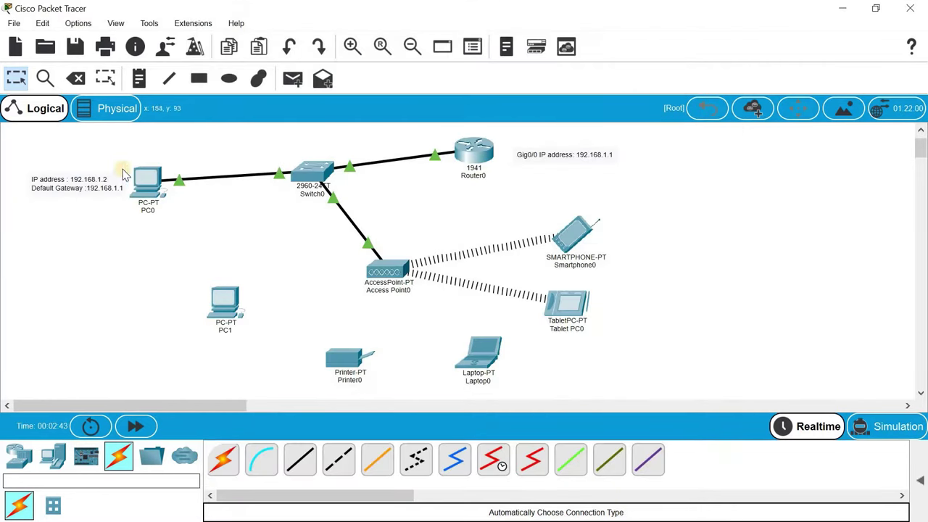
- Set Access Point0's Port 1 SSID to Nimbo and secure it with WEP authentication, entering the WEP key
left_click(386, 269)
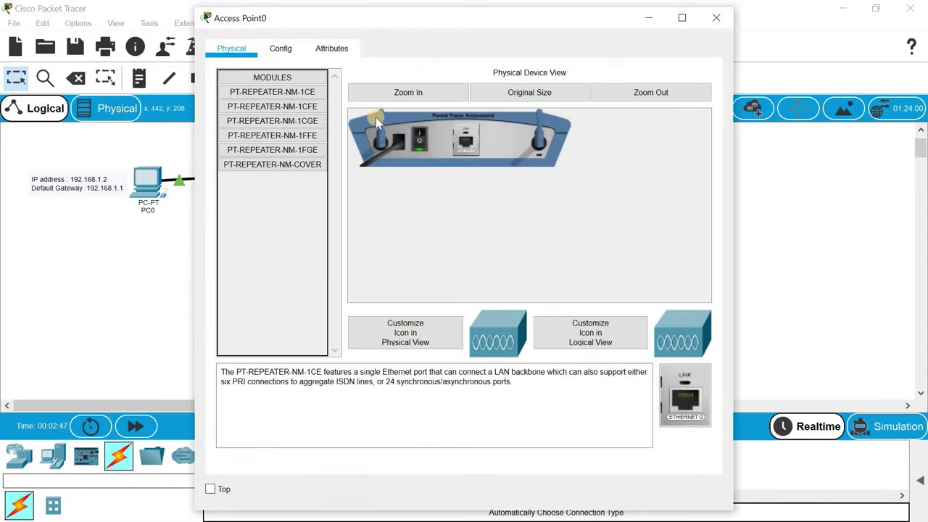
left_click(281, 49)
left_click(254, 142)
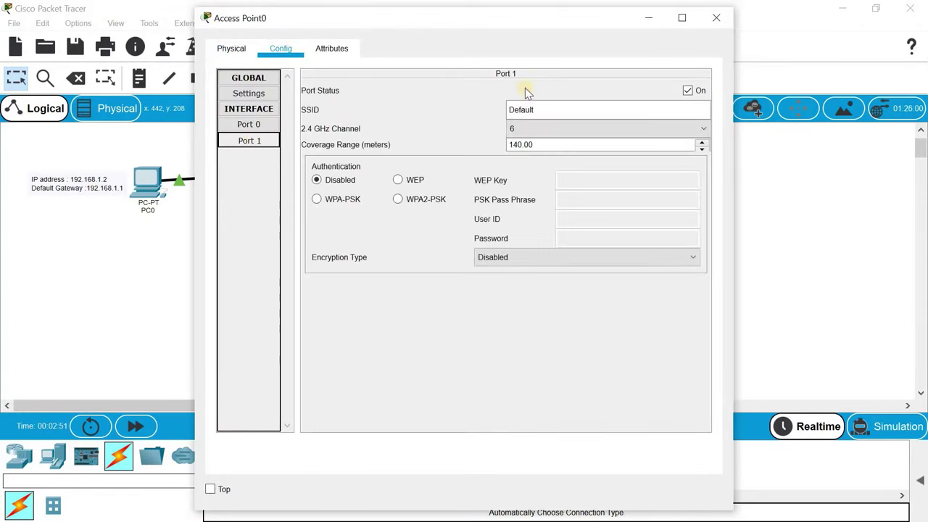
left_click(539, 110)
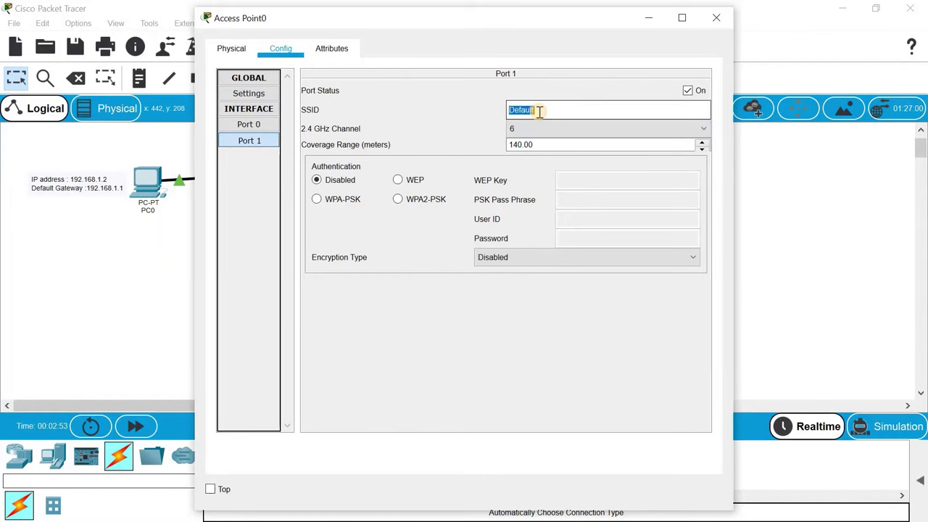
key("BackSpace")
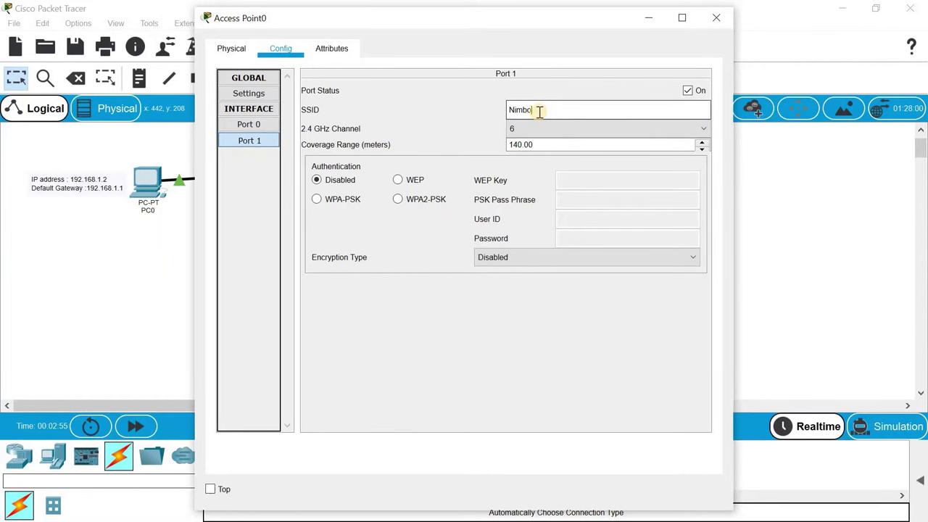
left_click(399, 180)
left_click(585, 185)
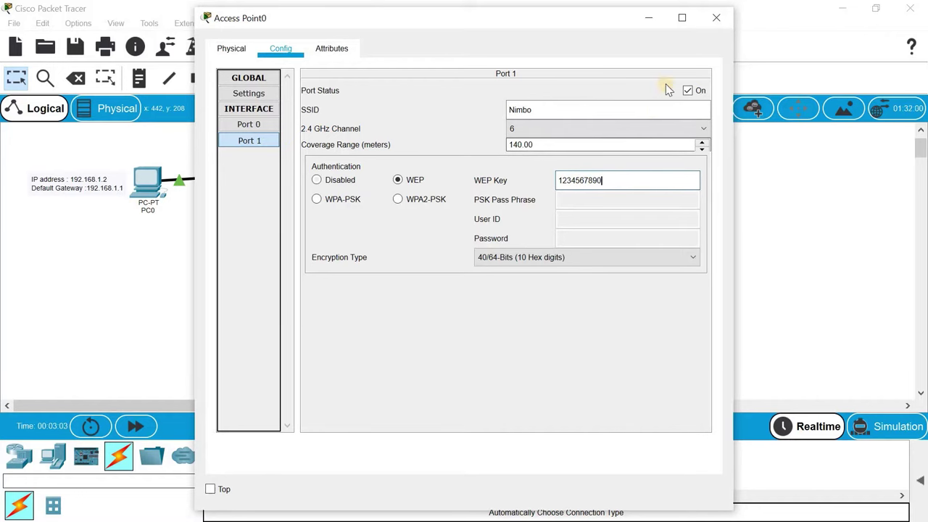
left_click(715, 22)
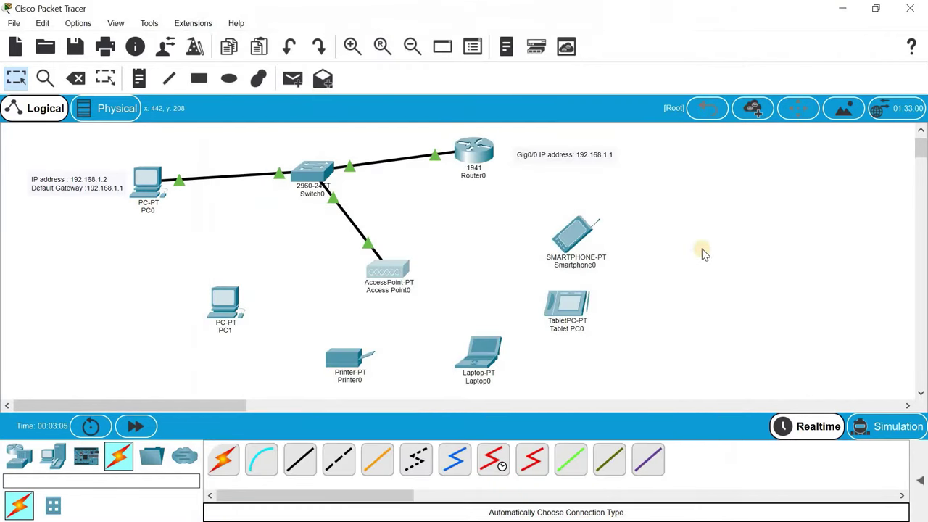
mouse_move(410, 282)
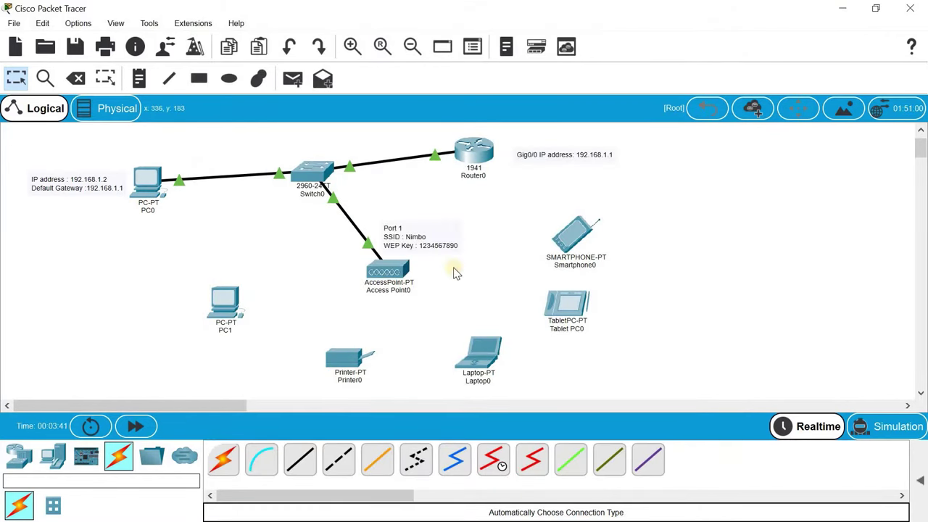
- Replace PC1's network module with the WMP300N wireless module, powering the PC off for the swap and back on
left_click(225, 308)
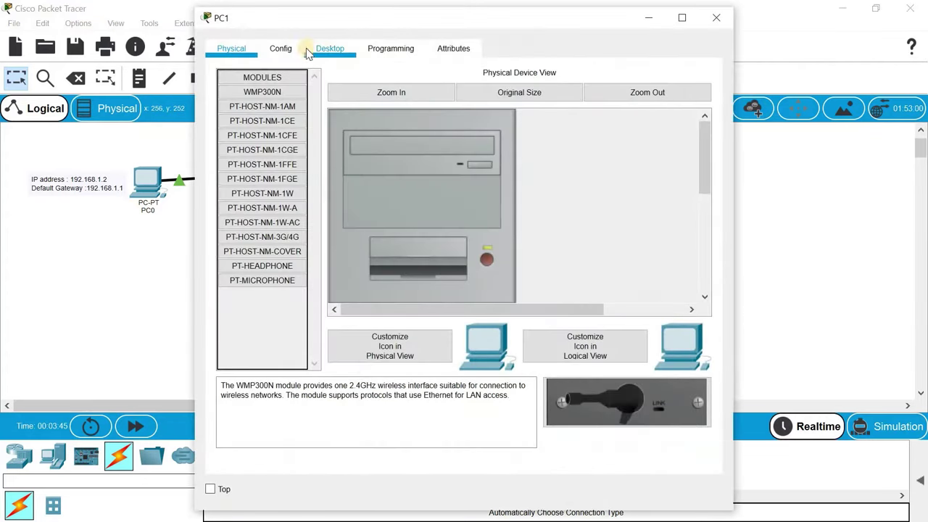
left_click(629, 96)
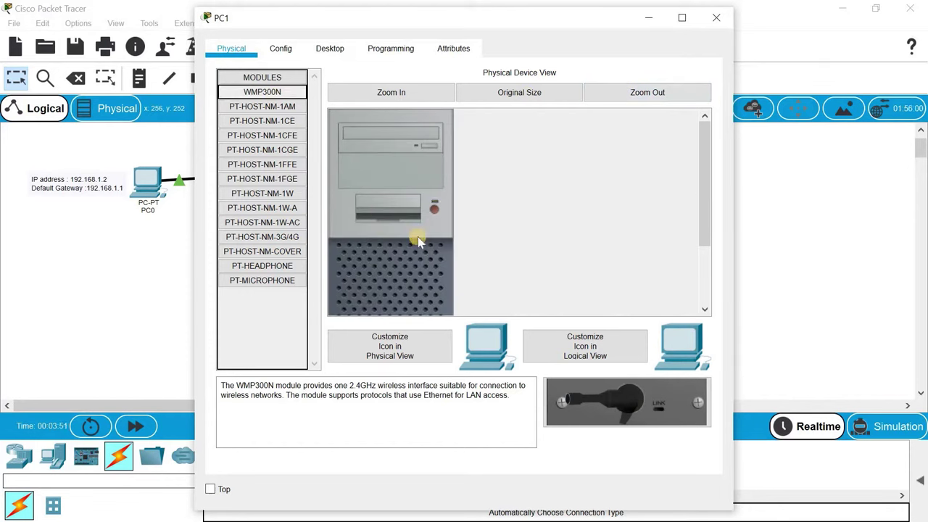
scroll(414, 238, "down", 5)
left_click_drag(389, 287, 297, 304)
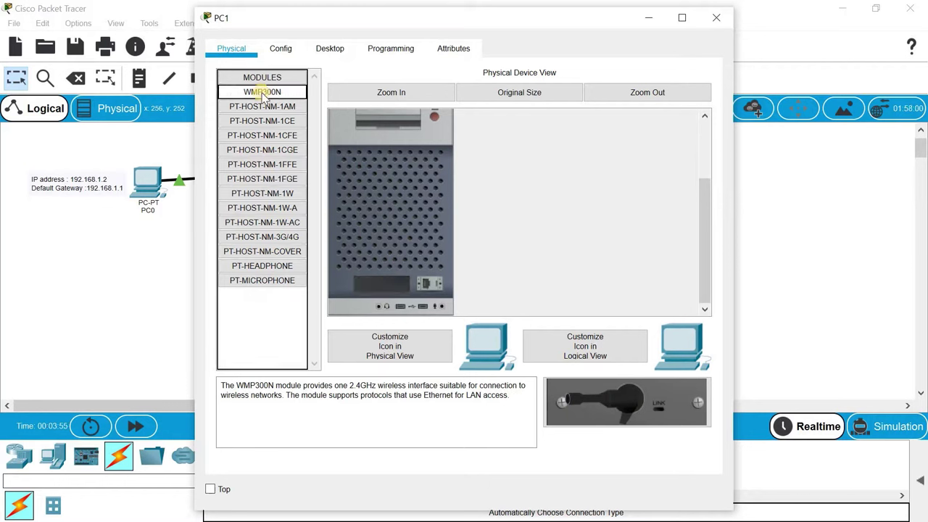
left_click_drag(262, 92, 384, 279)
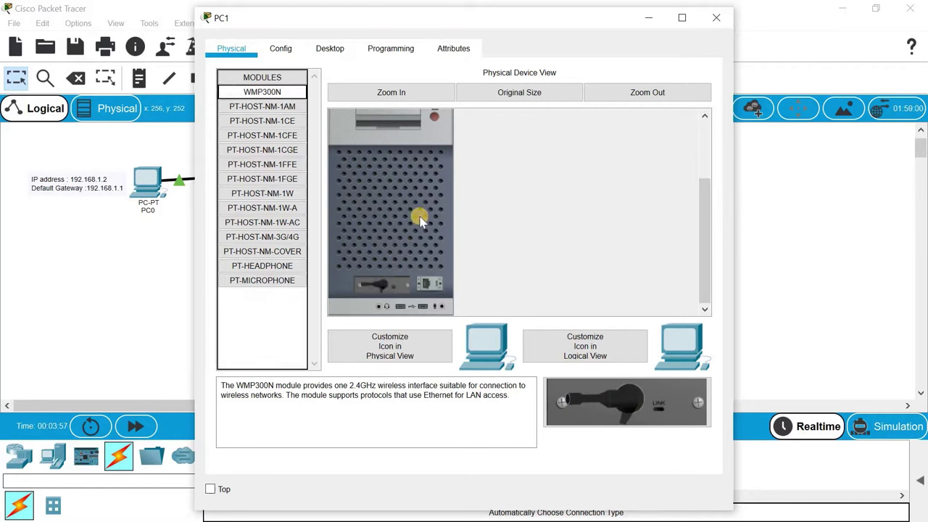
scroll(437, 209, "up", 5)
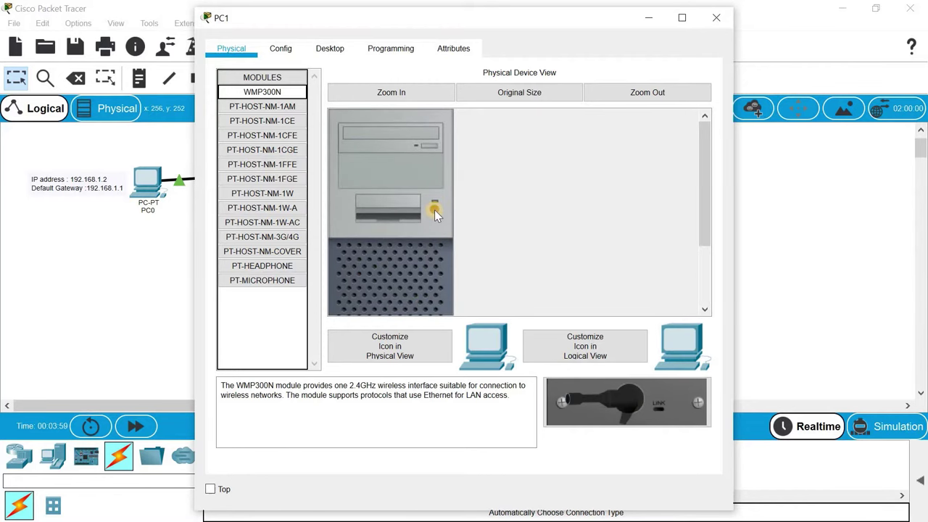
- Give PC1's Wireless0 interface the static IP address 192.168.1.3, subnet mask 255.255.255.0 and default gateway 192.168.1.1
left_click(330, 49)
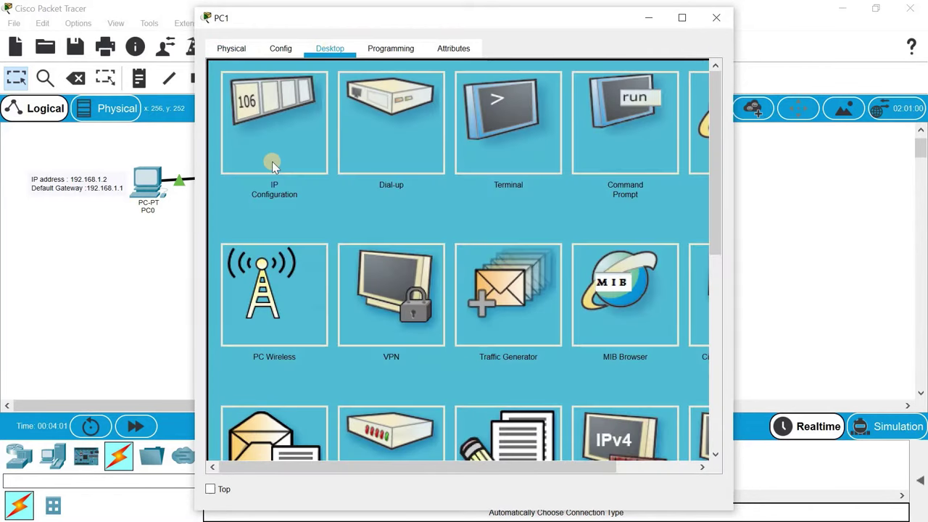
left_click(274, 166)
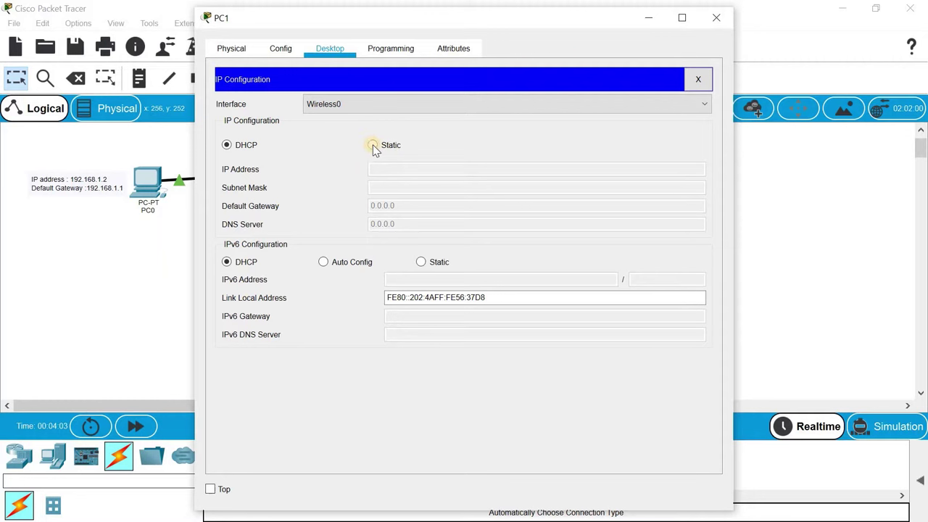
left_click(372, 145)
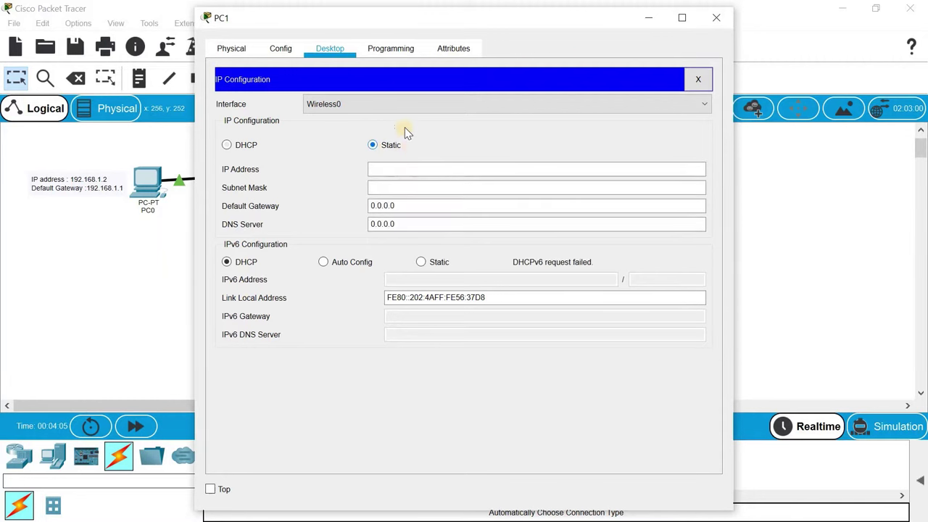
left_click(390, 171)
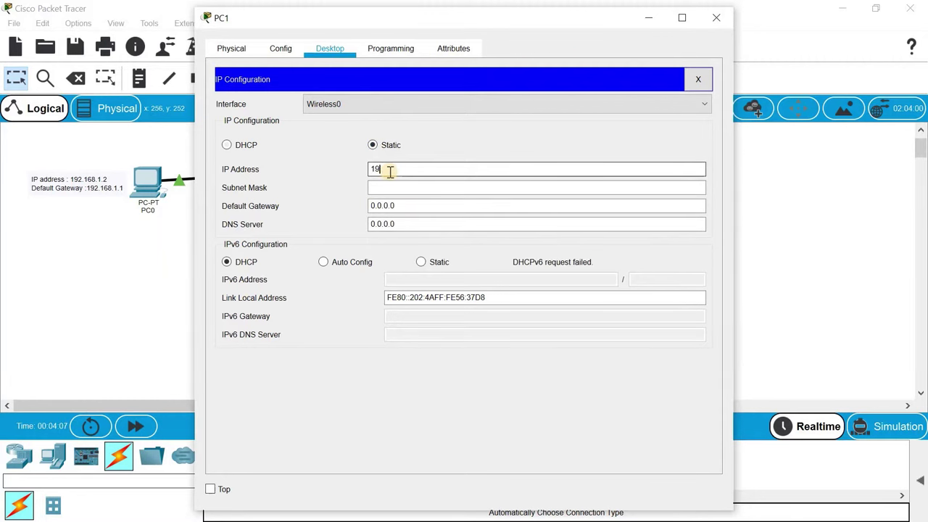
type("192.168.1.3")
key("Tab")
key("Tab")
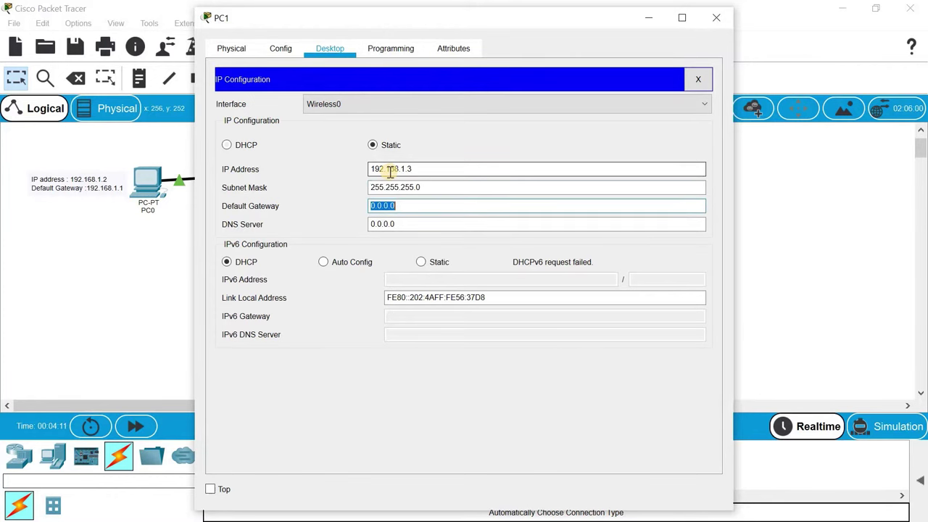
type("192.168.1.1")
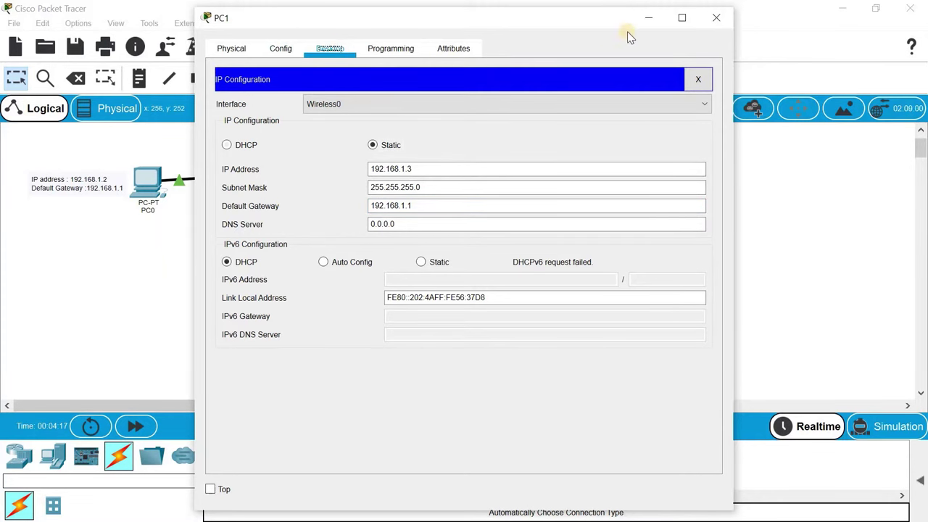
left_click(715, 17)
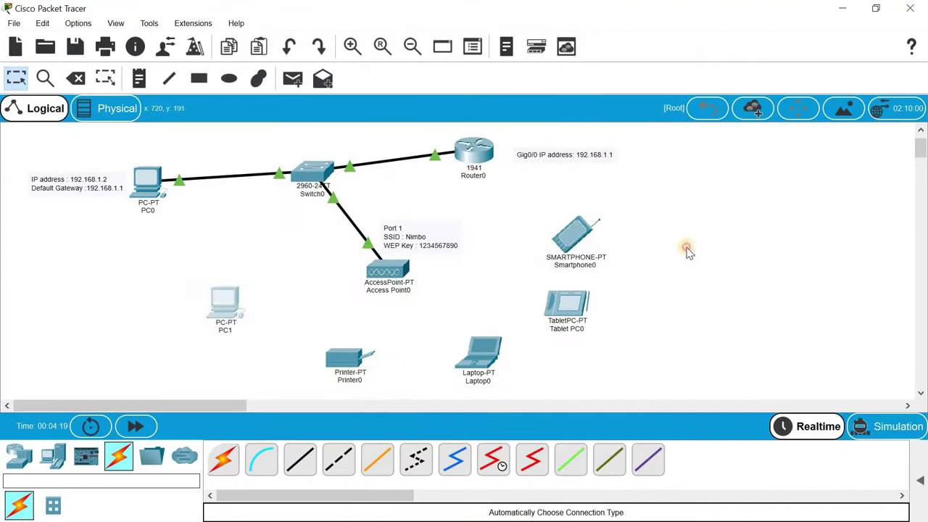
- Connect PC1 to the Nimbo wireless network with 64-bit WEP security, entering the WEP key, and check its link status
left_click(223, 304)
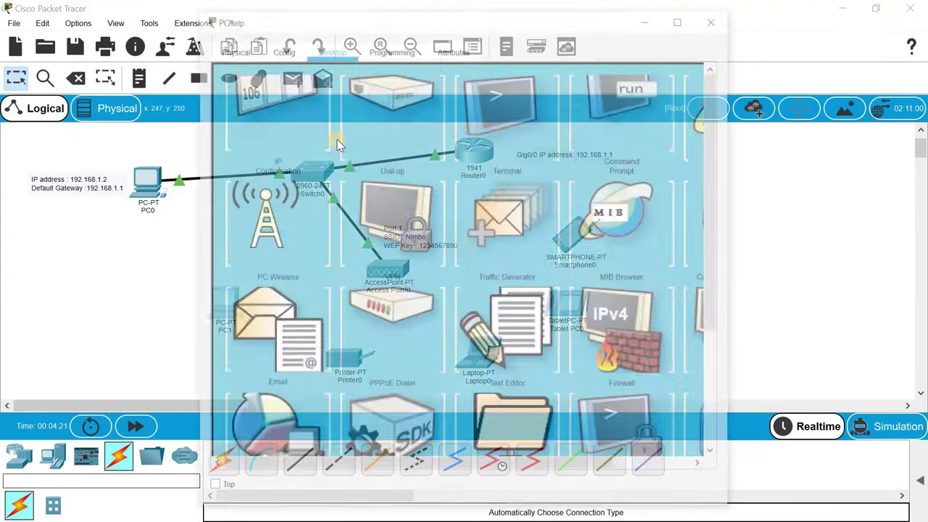
left_click(293, 122)
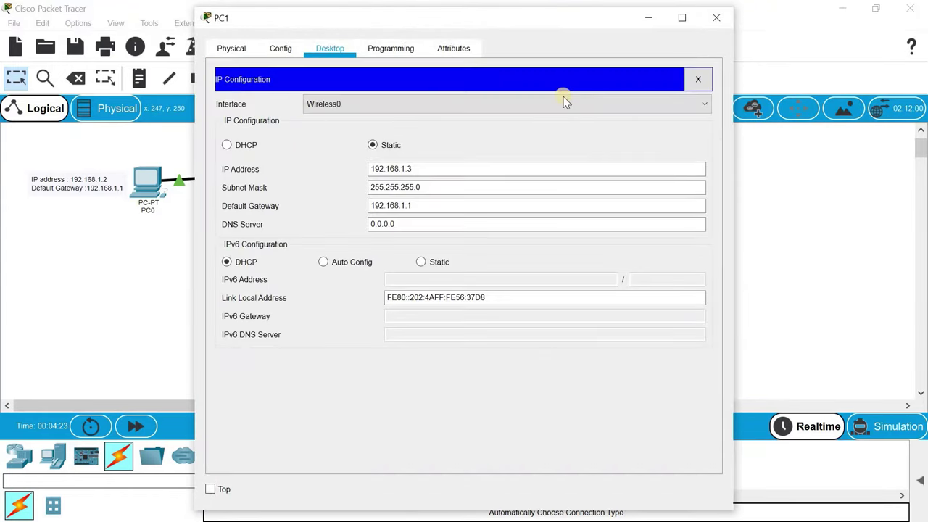
left_click(698, 79)
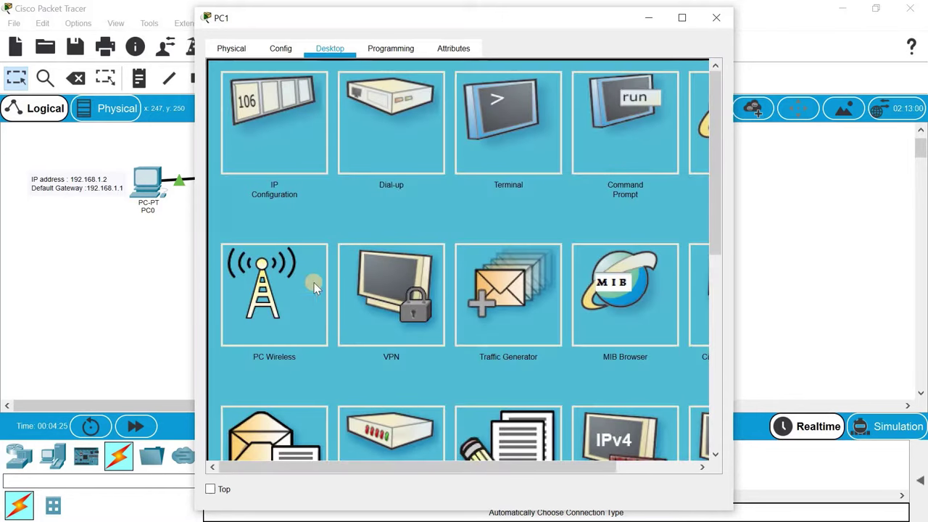
left_click(271, 309)
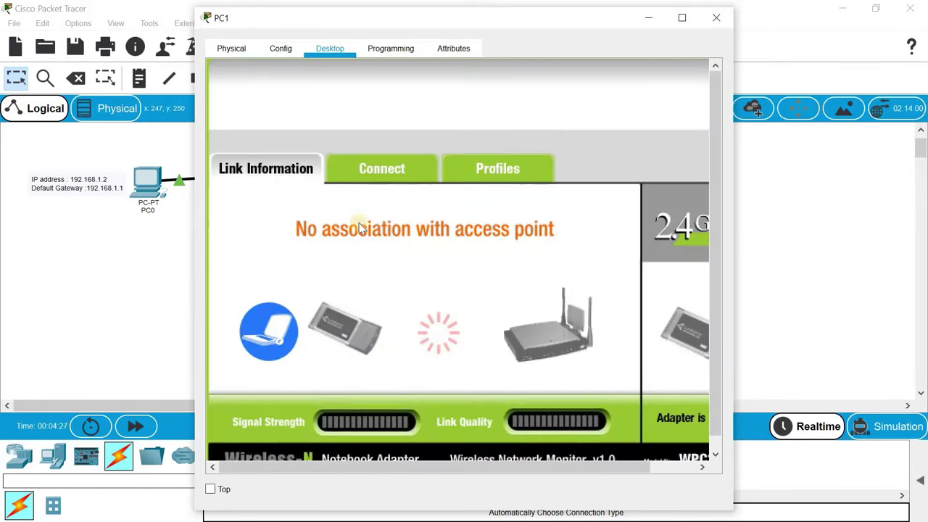
left_click(393, 168)
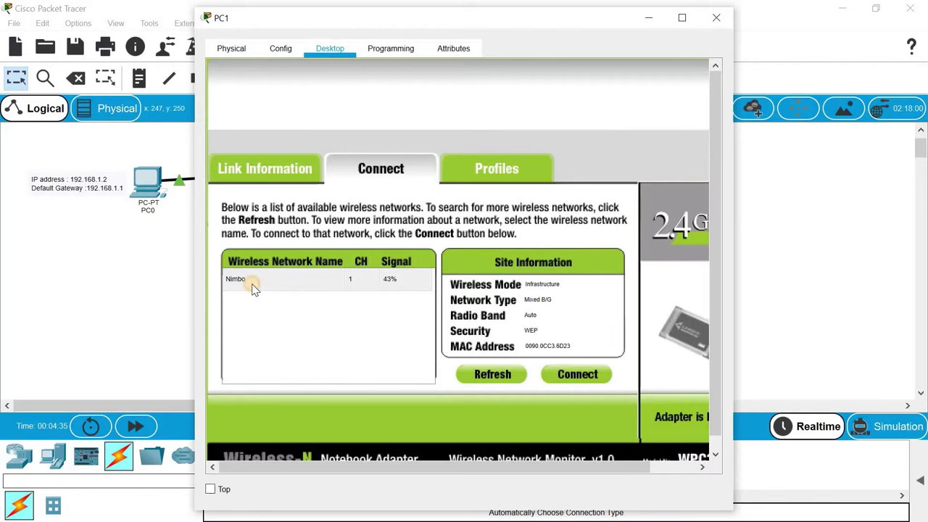
left_click(254, 287)
left_click(578, 374)
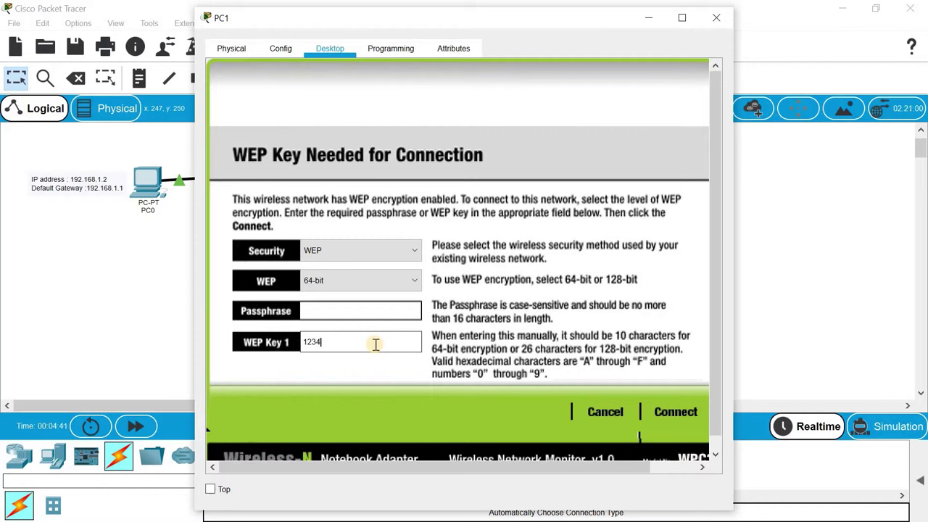
type("1234567890")
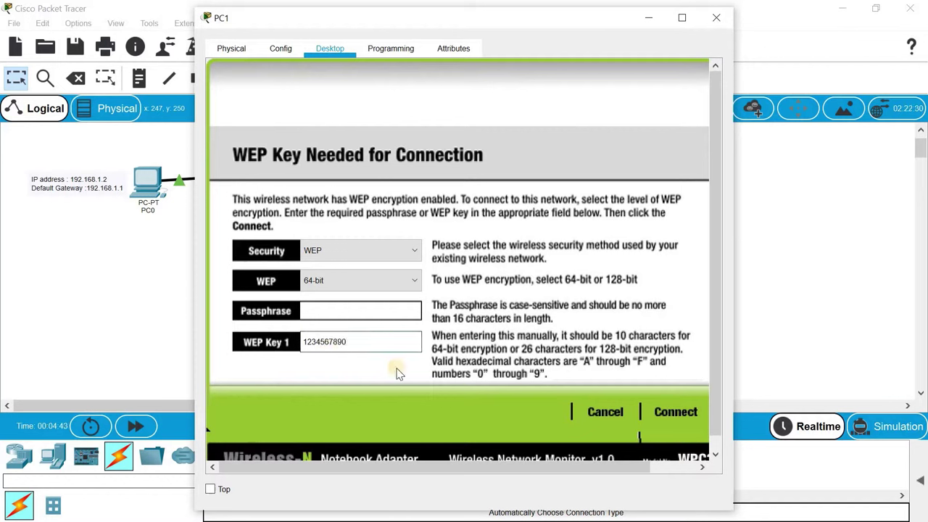
left_click(672, 413)
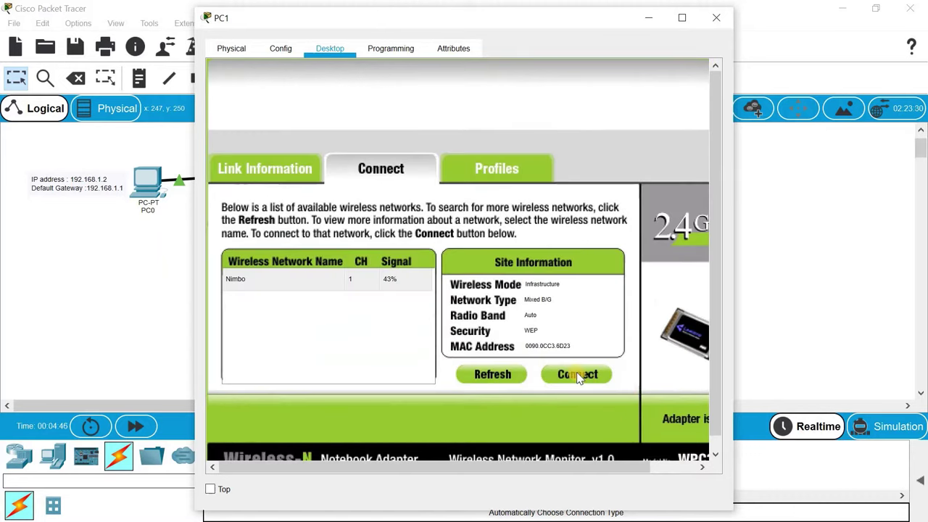
left_click(282, 168)
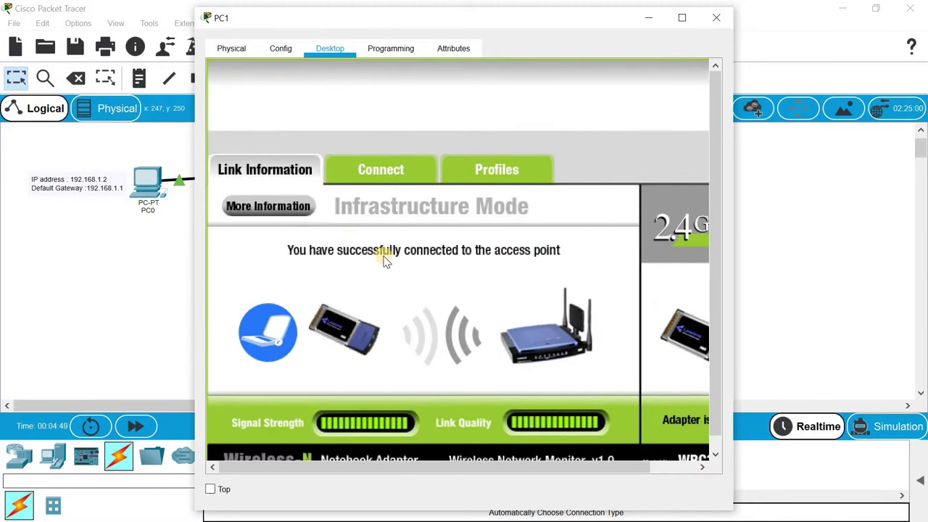
left_click(716, 18)
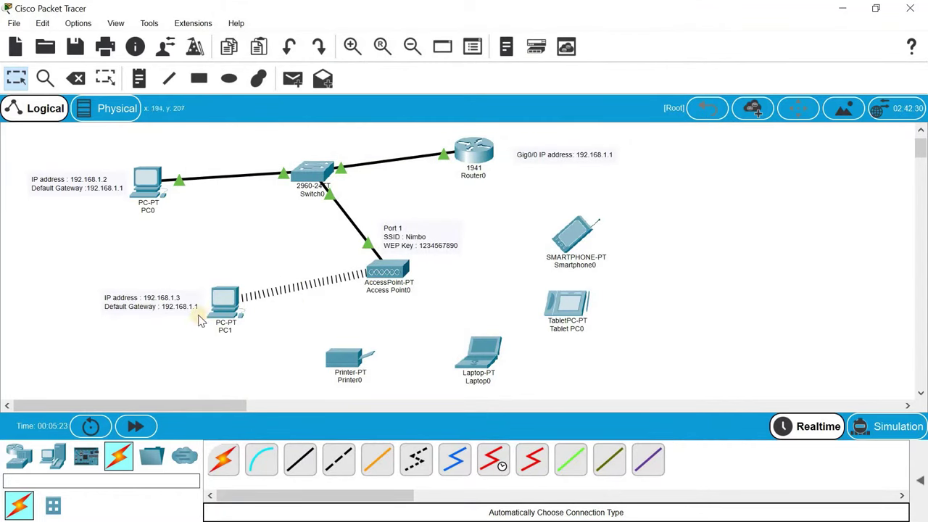
- Replace Printer0's network module with the WMP300N wireless module and power the printer back on
left_click(342, 358)
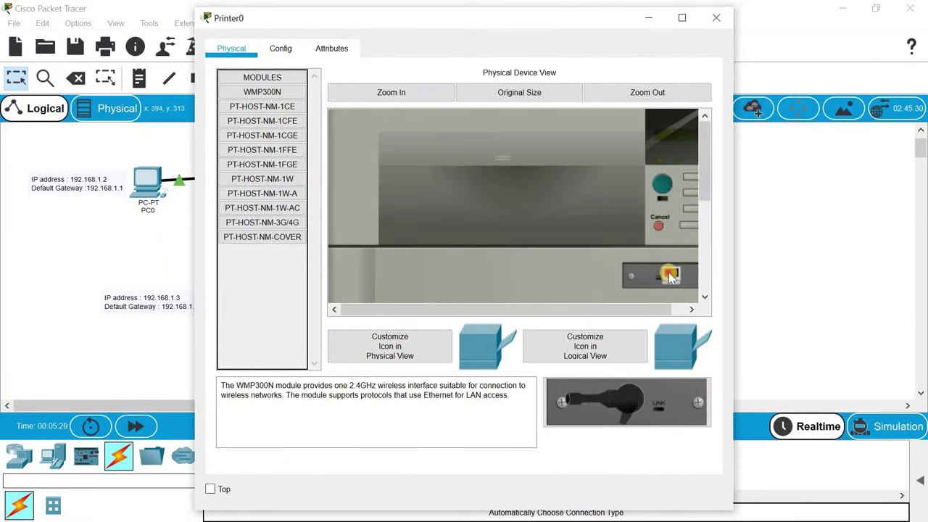
left_click_drag(286, 278, 645, 274)
left_click(661, 185)
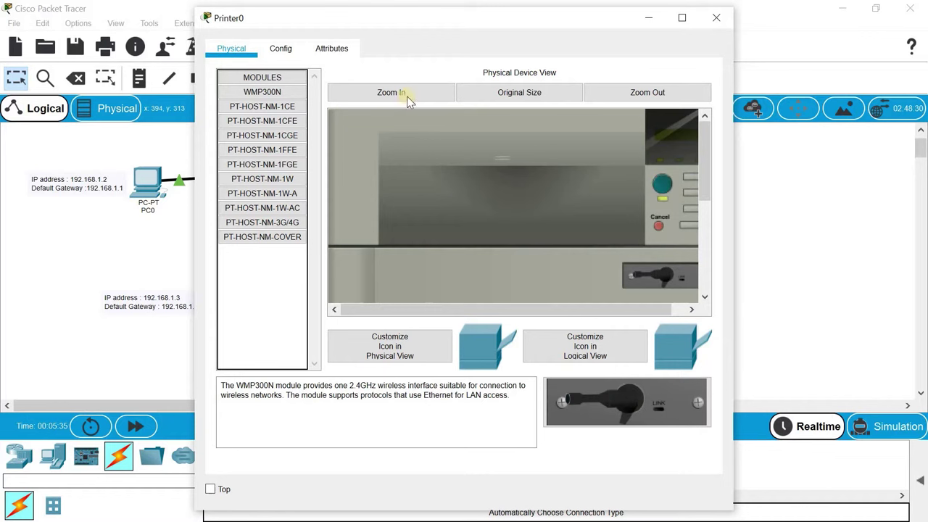
- Set Printer0's Wireless0 interface to SSID Nimbo with WEP authentication, entering the WEP key
left_click(283, 49)
left_click(250, 126)
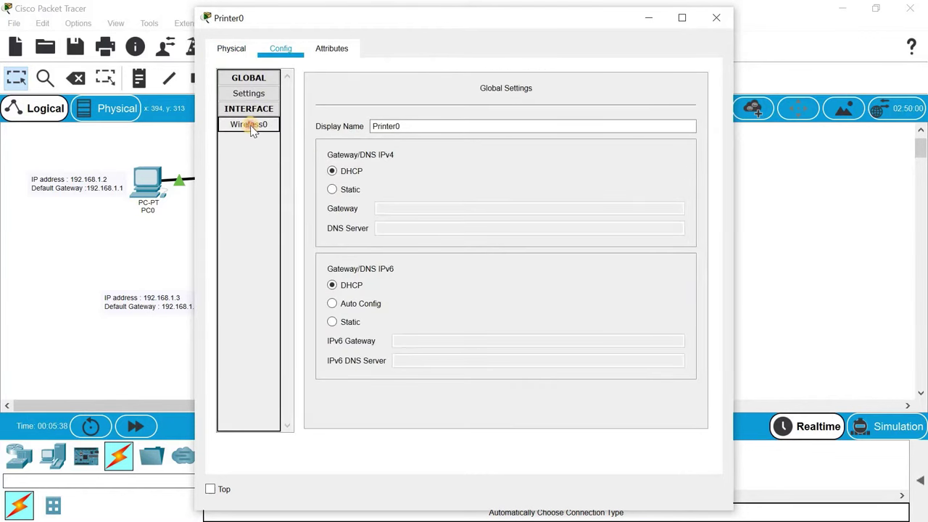
left_click(548, 137)
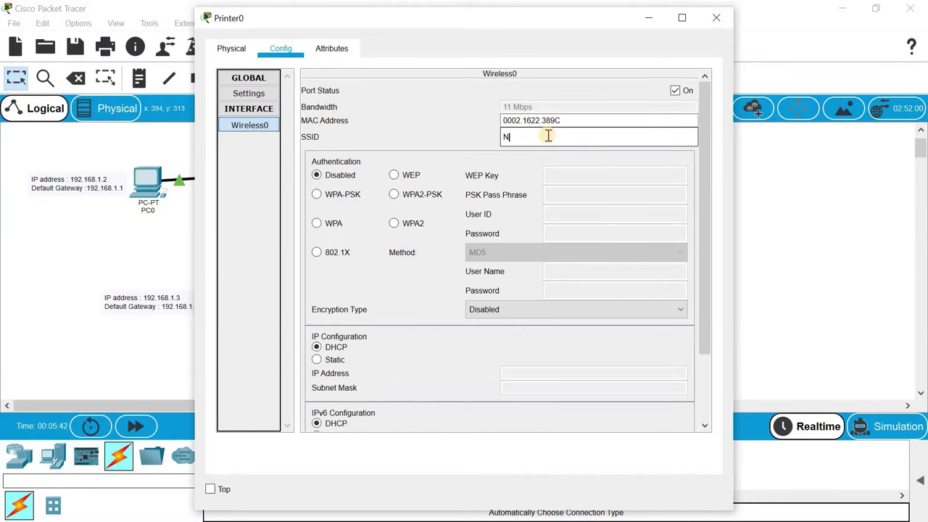
left_click(393, 175)
left_click(562, 176)
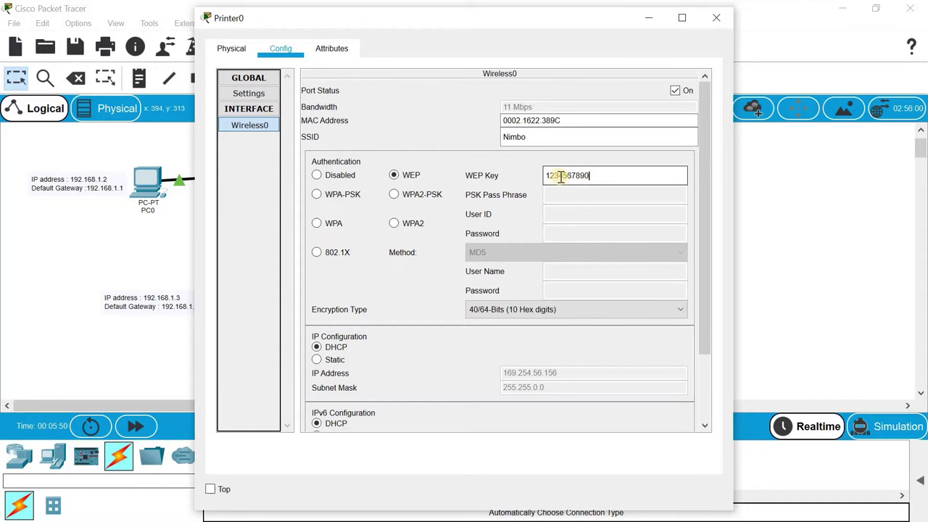
scroll(461, 303, "down", 3)
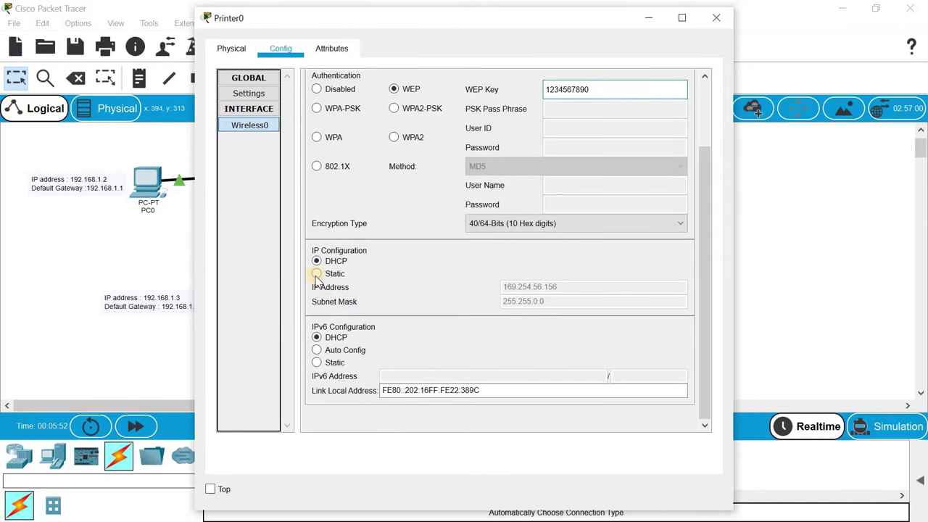
- Give Printer0's Wireless0 interface the static IP address 192.168.1.4 with subnet mask 255.255.255.0 and close its configuration
left_click(316, 274)
left_click(534, 289)
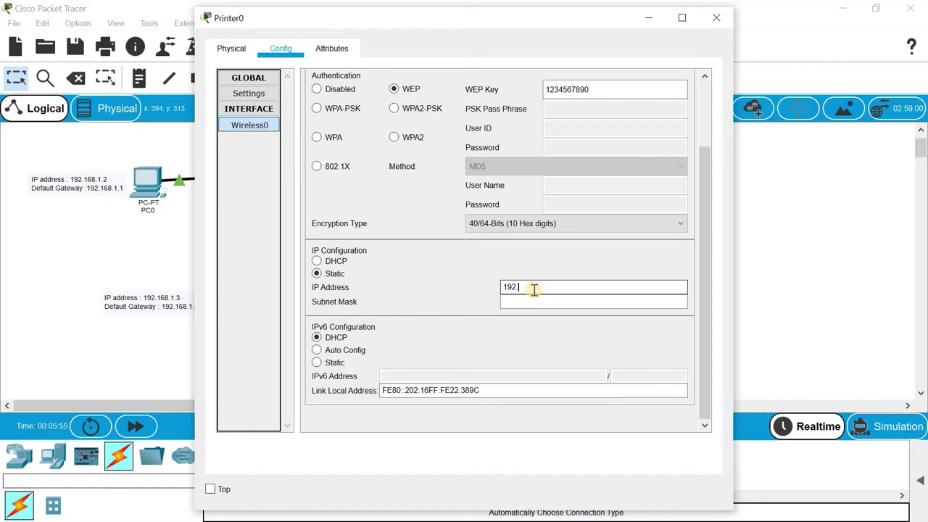
type("192.168.1.4")
left_click(516, 299)
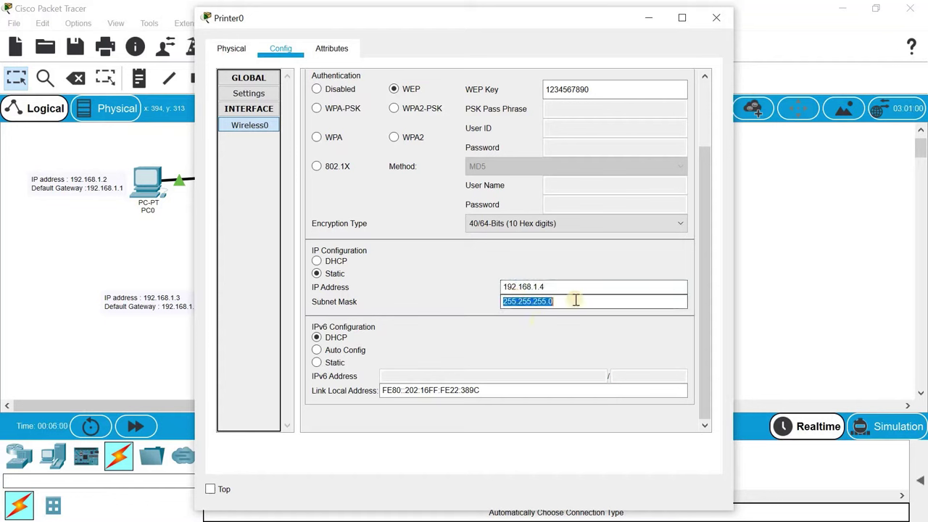
key("Tab")
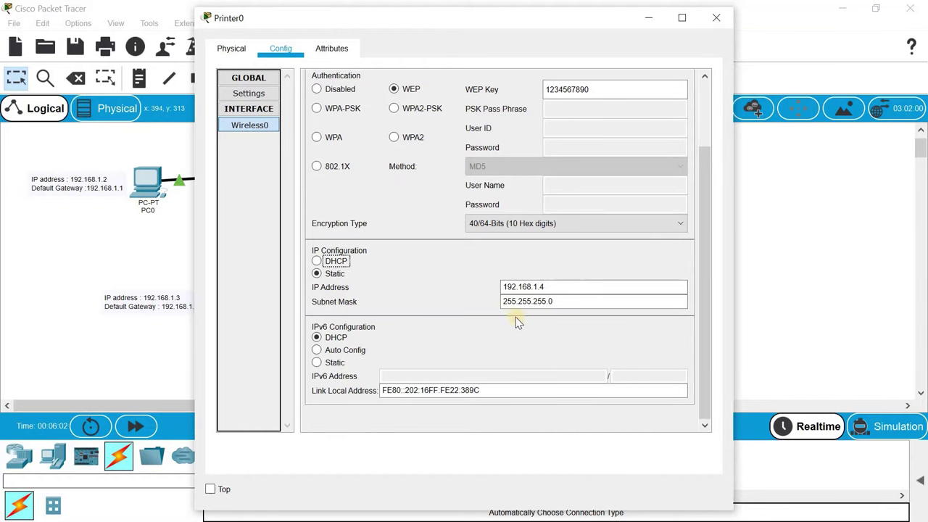
left_click(725, 29)
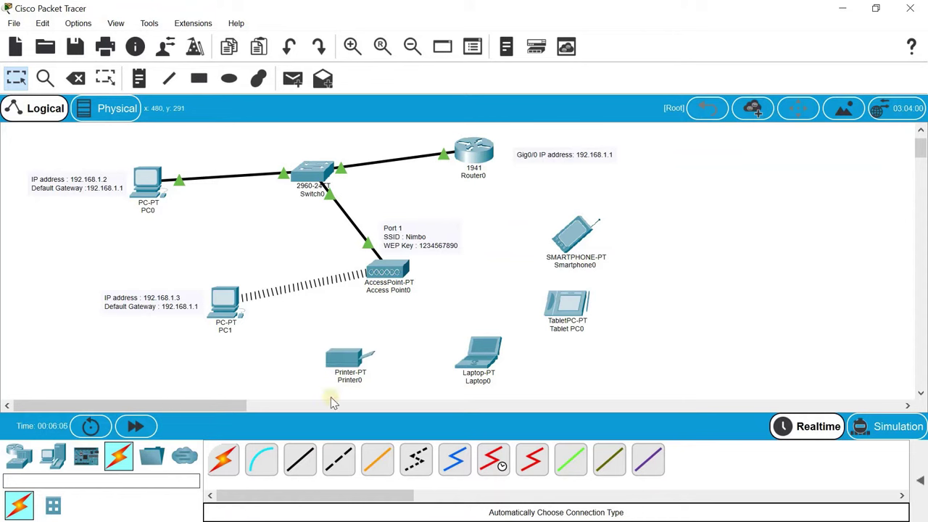
scroll(389, 330, "down", 1)
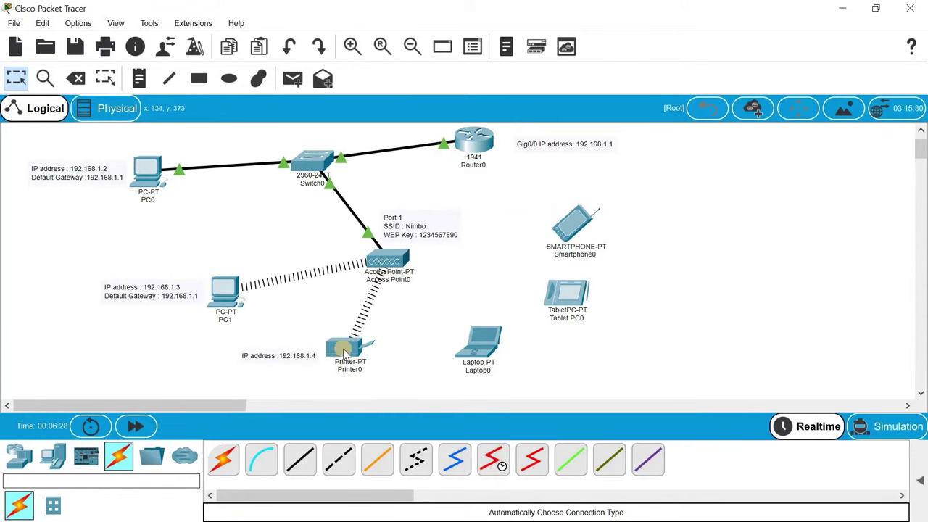
- Replace Laptop0's Ethernet module with the WPC300N wireless module and power the laptop back on
left_click(484, 342)
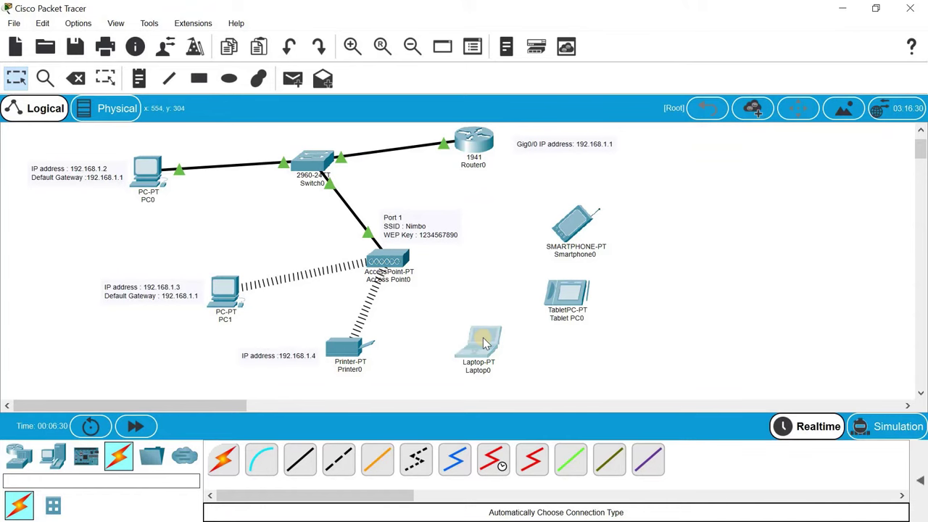
scroll(527, 252, "down", 2)
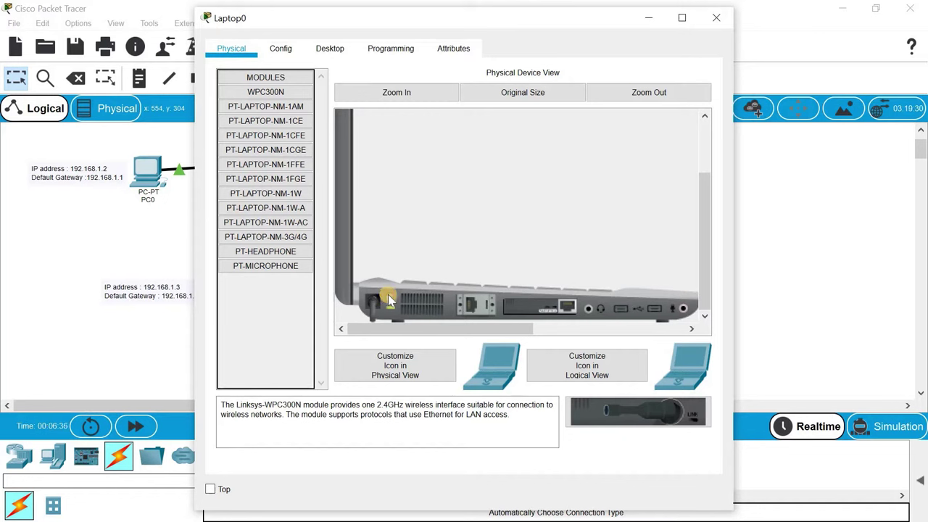
left_click_drag(569, 308, 304, 313)
left_click(269, 92)
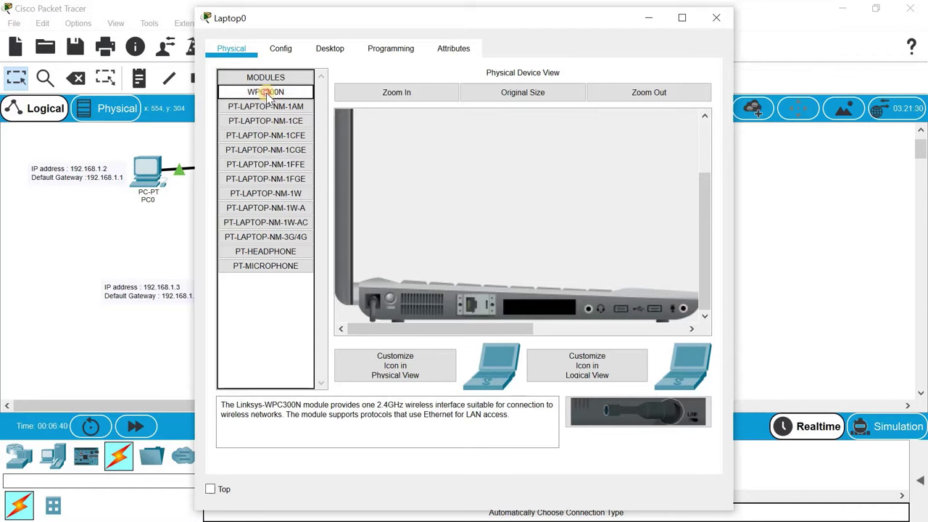
left_click_drag(268, 92, 536, 306)
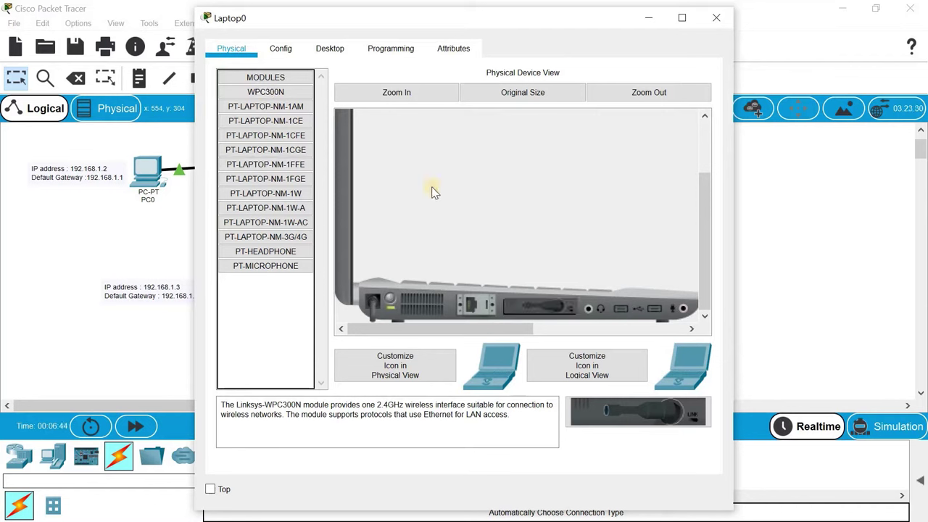
- Give Laptop0's Wireless0 interface the static IP address 192.168.1.5, subnet mask 255.255.255.0 and default gateway 192.168.1.1
left_click(339, 48)
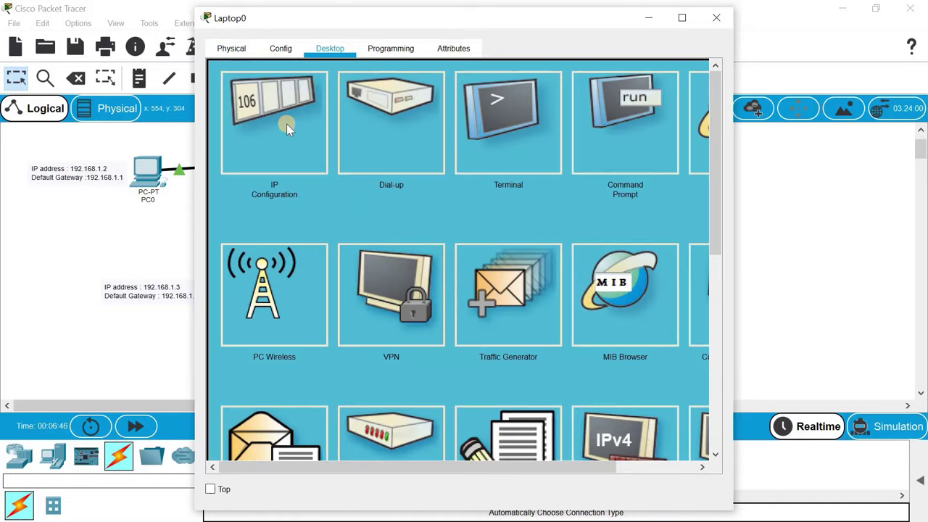
left_click(286, 124)
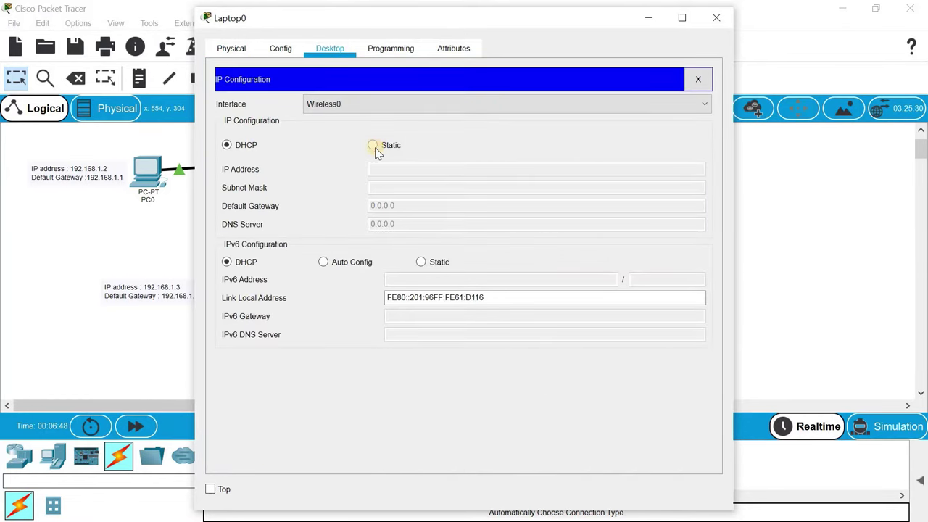
left_click(373, 145)
left_click(386, 169)
type("192.168")
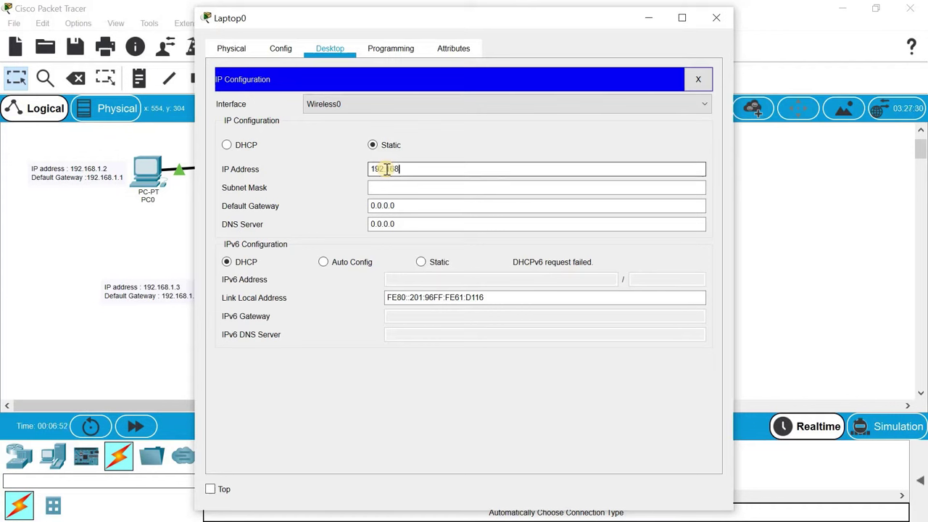
type(".1.5")
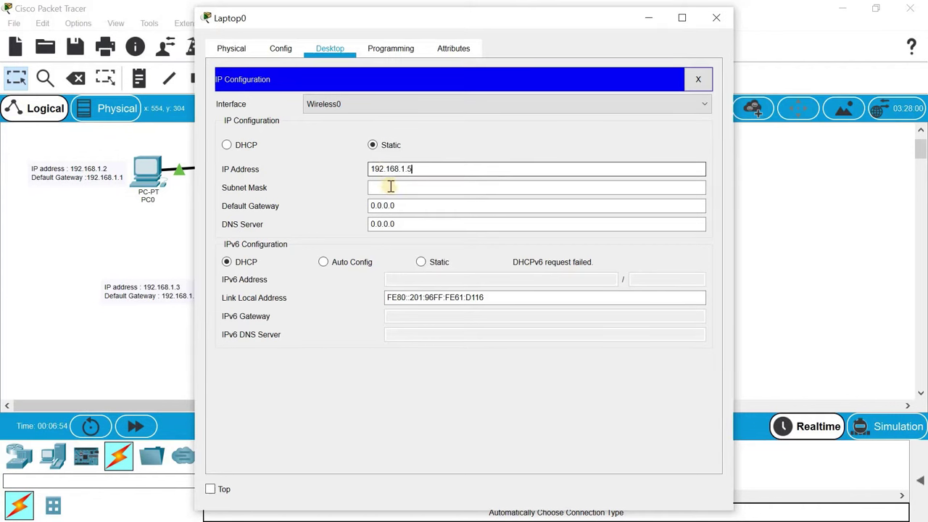
left_click(389, 186)
key("Tab")
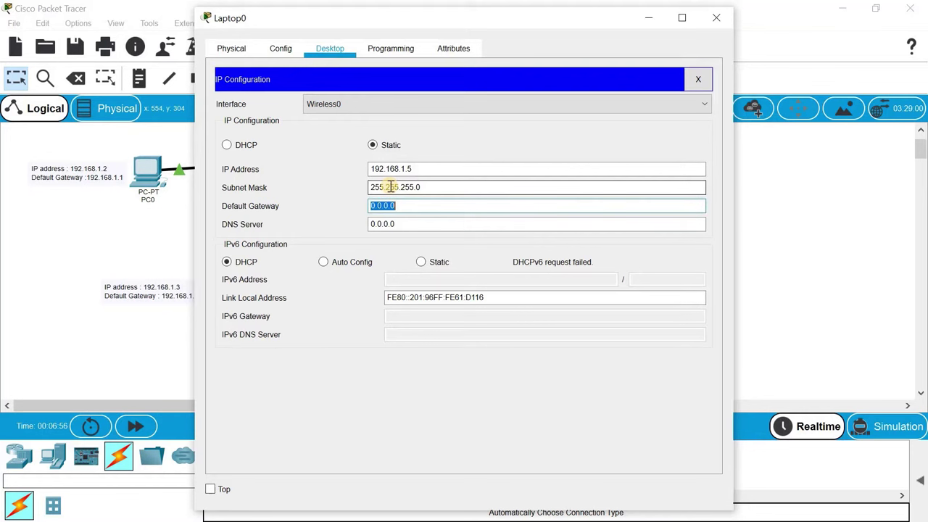
type("192.168.1.1")
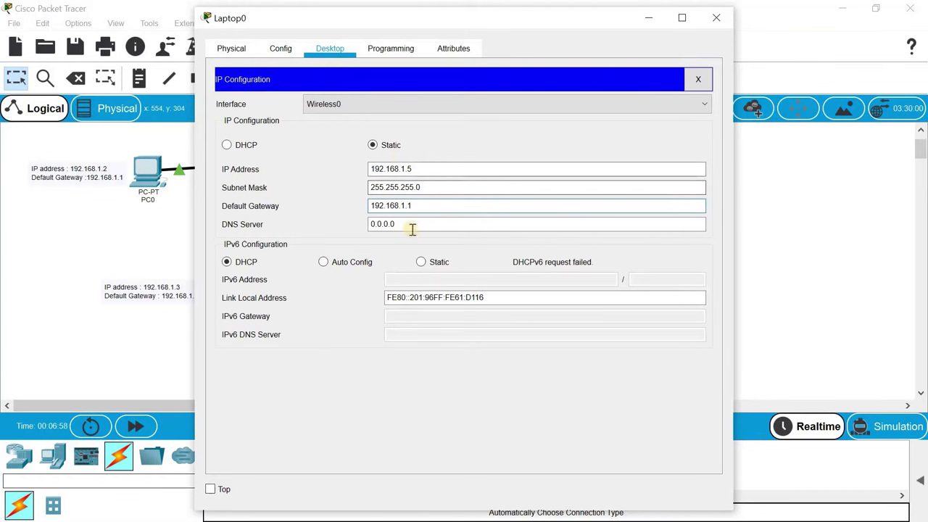
left_click(468, 81)
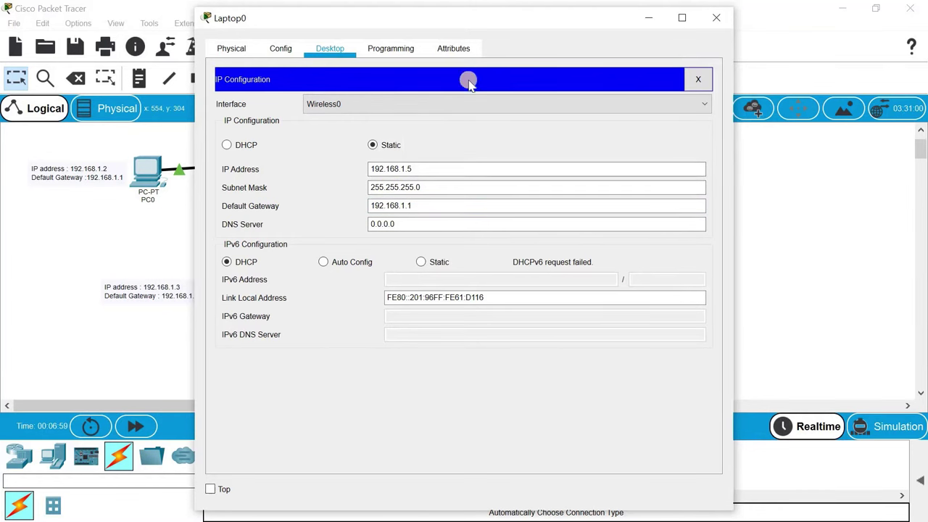
left_click(697, 79)
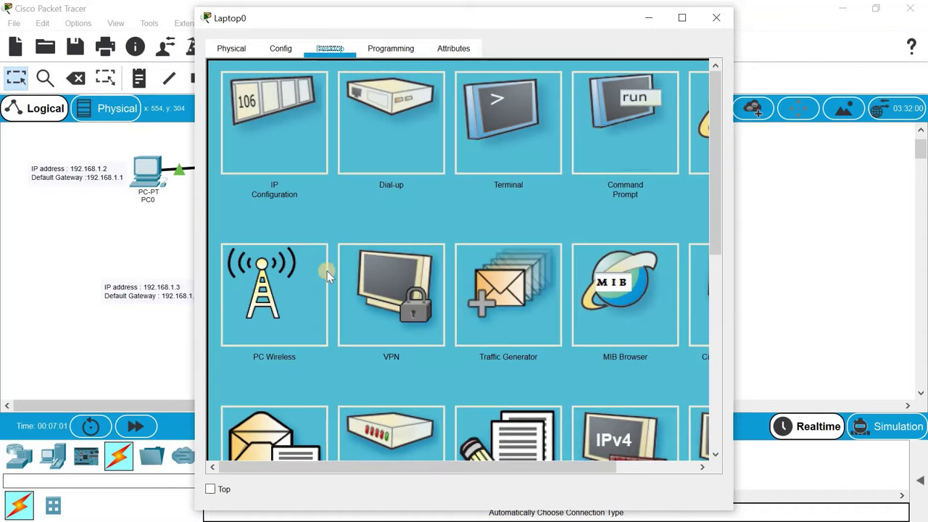
- Connect Laptop0 to the Nimbo wireless network with 64-bit WEP security, entering the WEP key, and check its link status
left_click(278, 300)
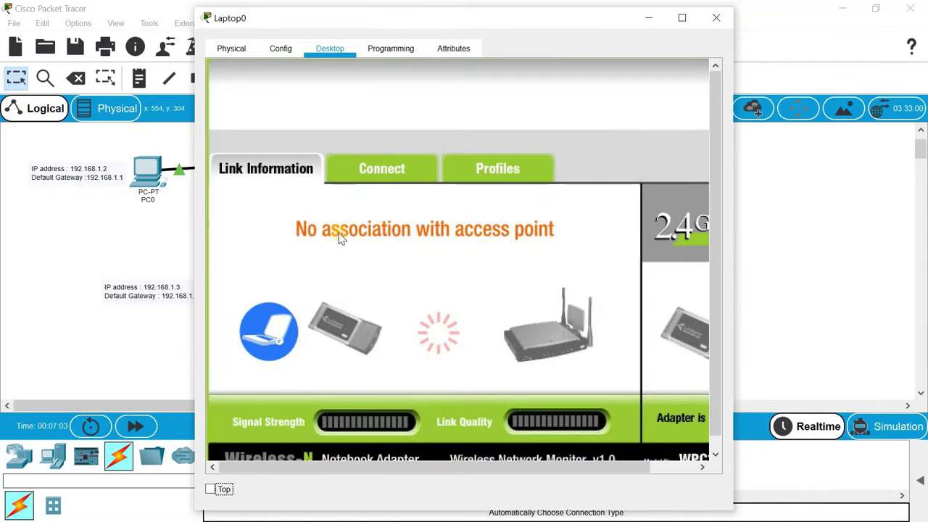
left_click(380, 170)
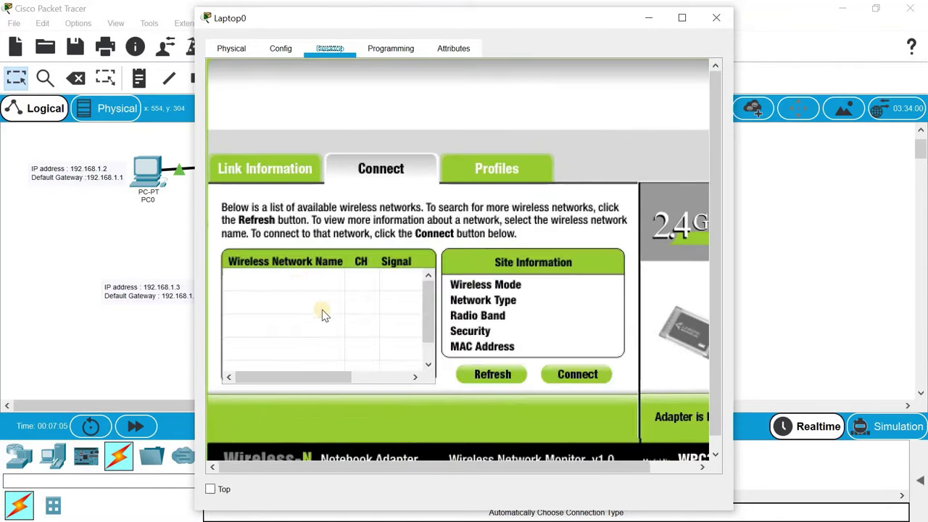
left_click(309, 314)
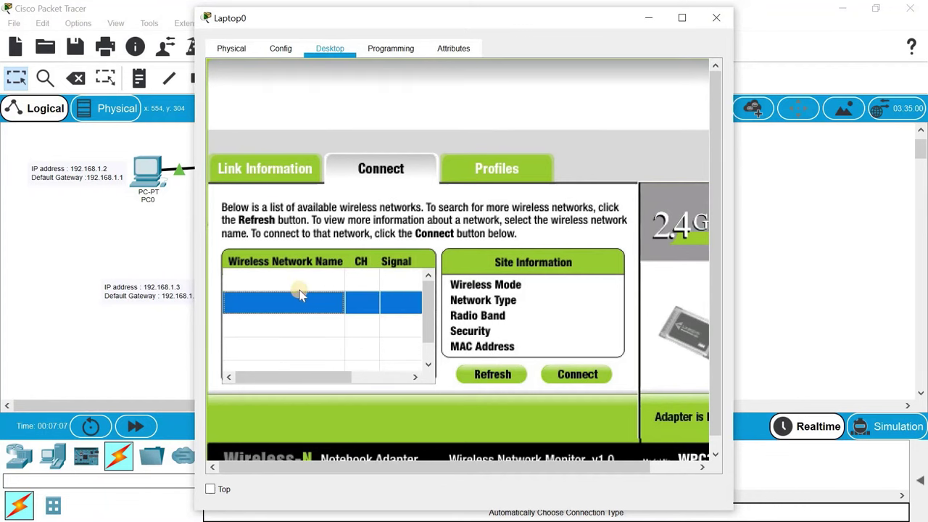
left_click(298, 294)
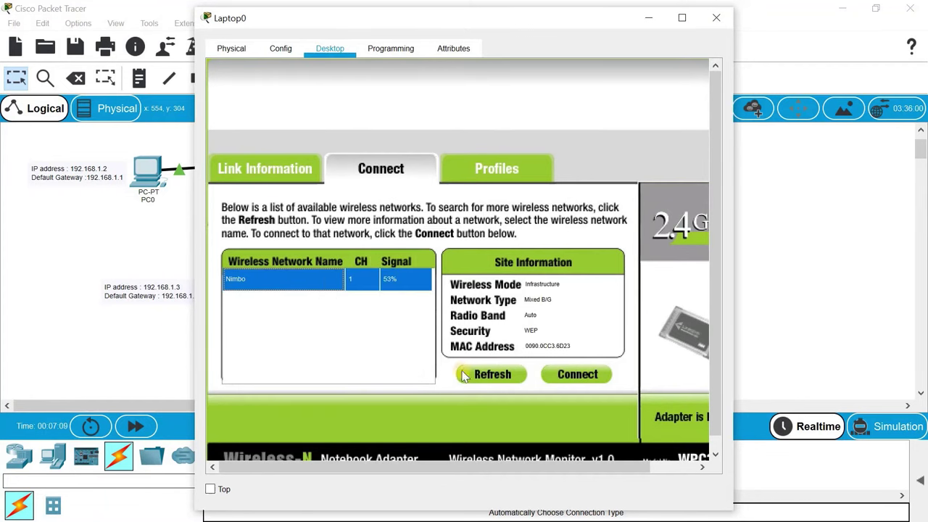
left_click(578, 375)
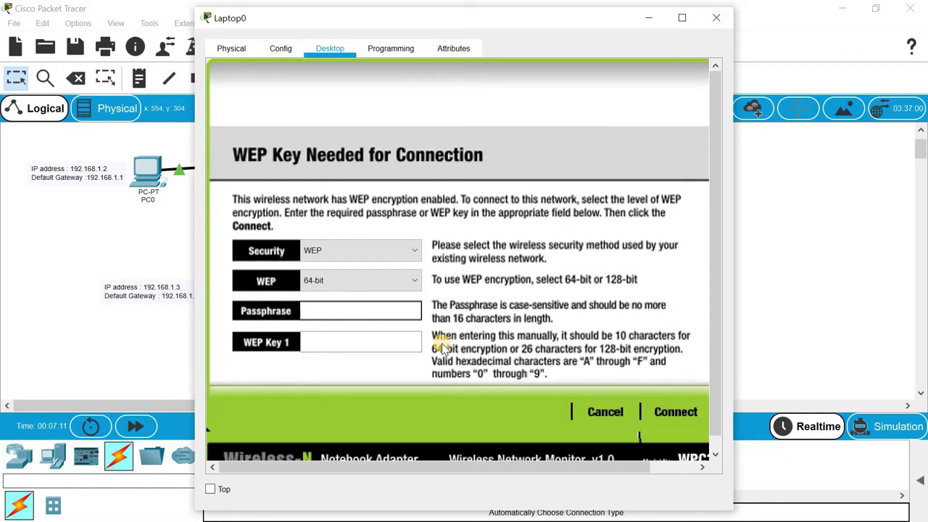
left_click(355, 345)
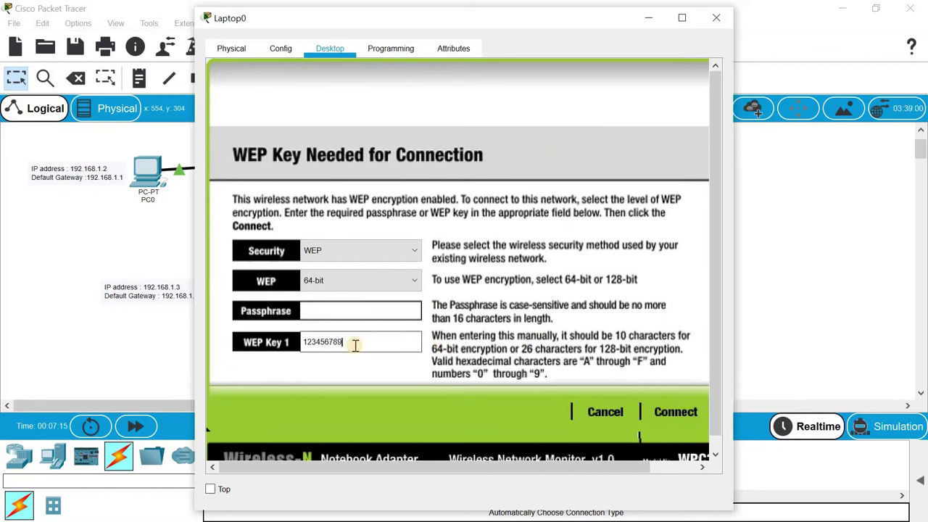
left_click(672, 413)
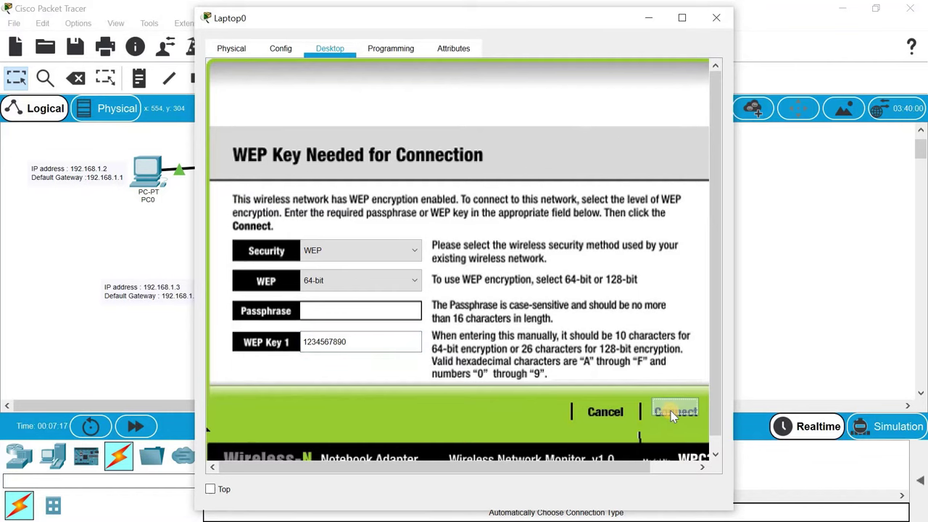
left_click(282, 168)
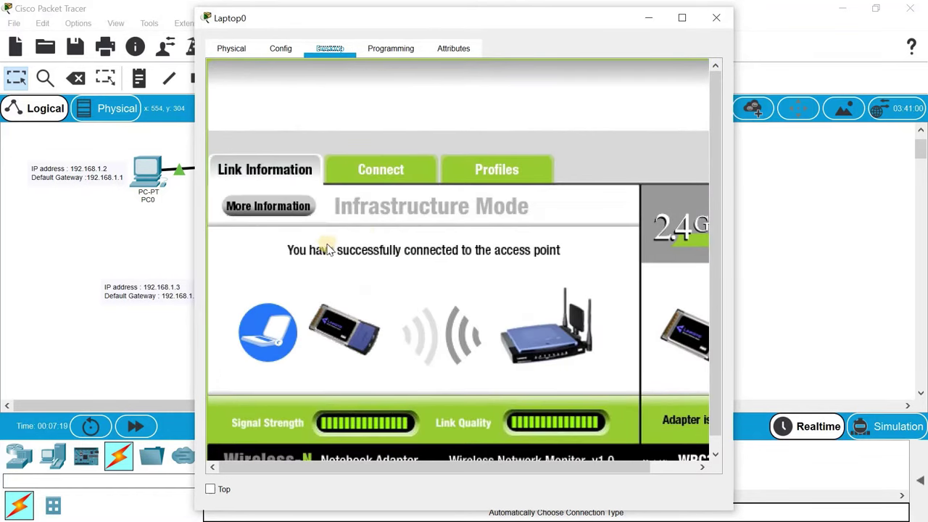
left_click(714, 21)
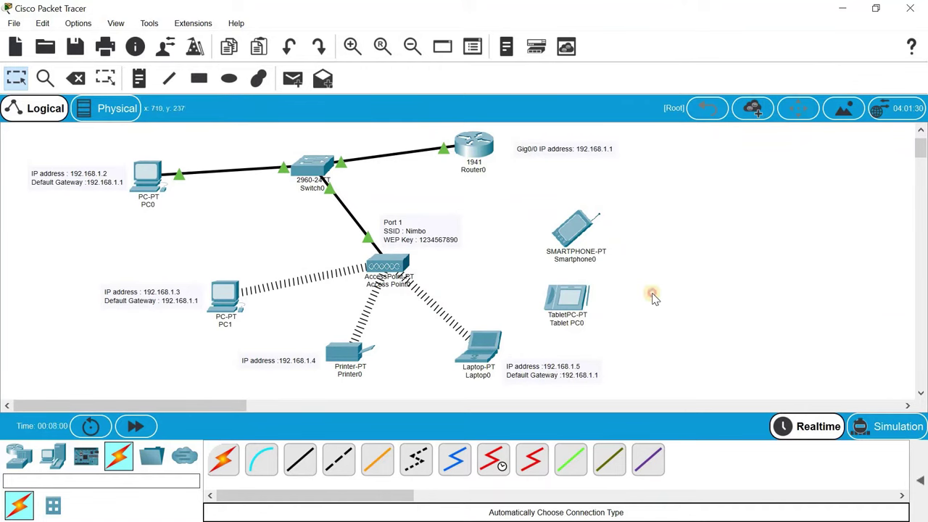
- Give Tablet PC0's Wireless0 interface the static IP address 192.168.1.6, subnet mask 255.255.255.0 and default gateway 192.168.1.1
left_click(567, 299)
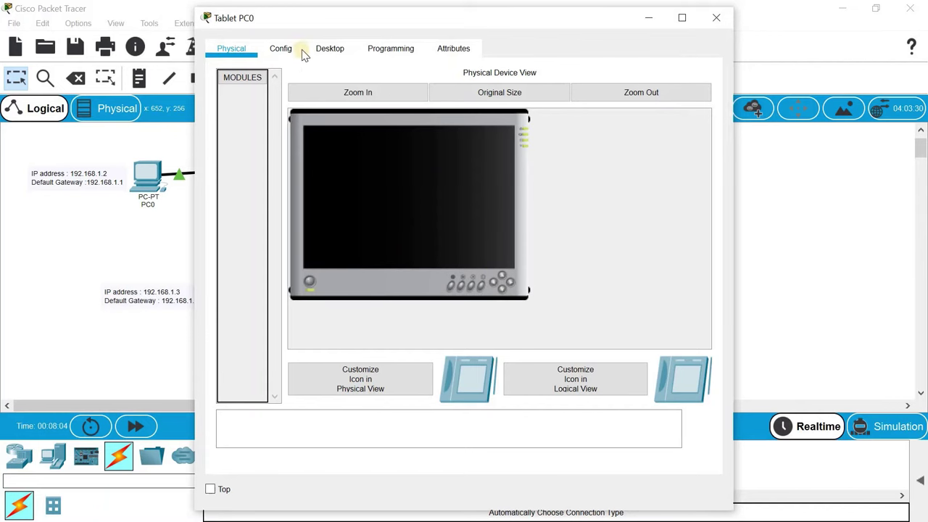
left_click(331, 49)
left_click(282, 108)
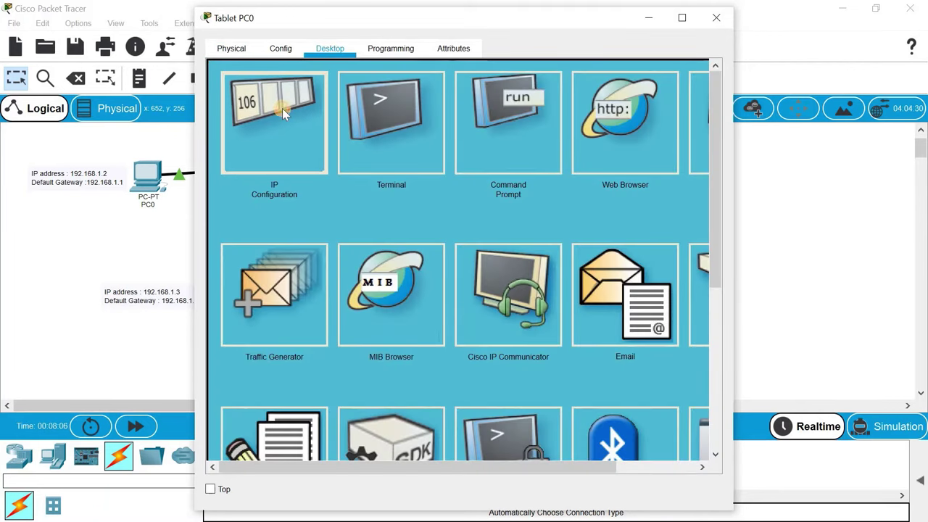
left_click(374, 145)
left_click(384, 171)
type("192.168.1.6")
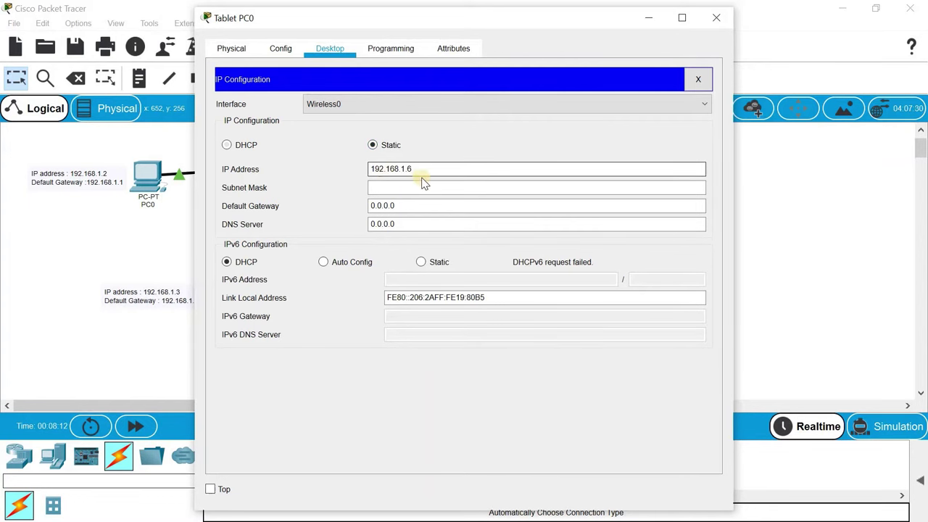
left_click(408, 187)
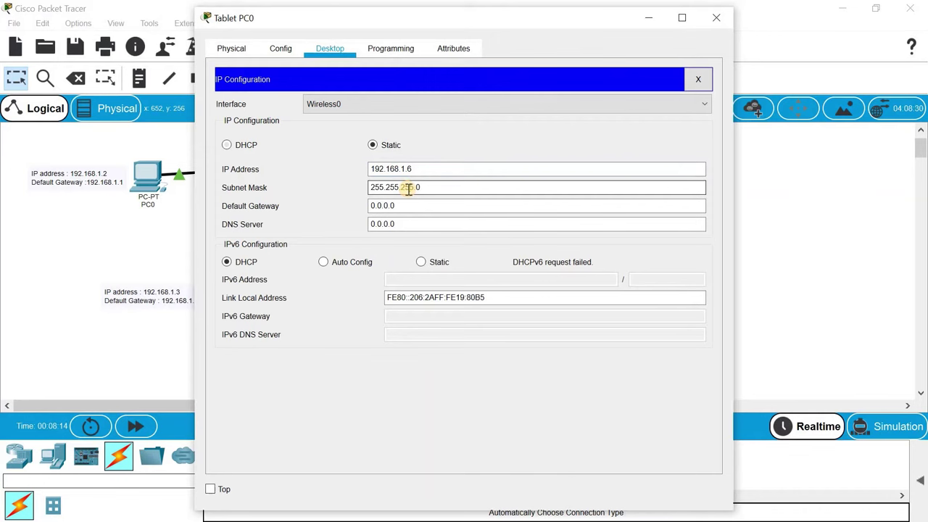
key("Tab")
type("192.168.1.1")
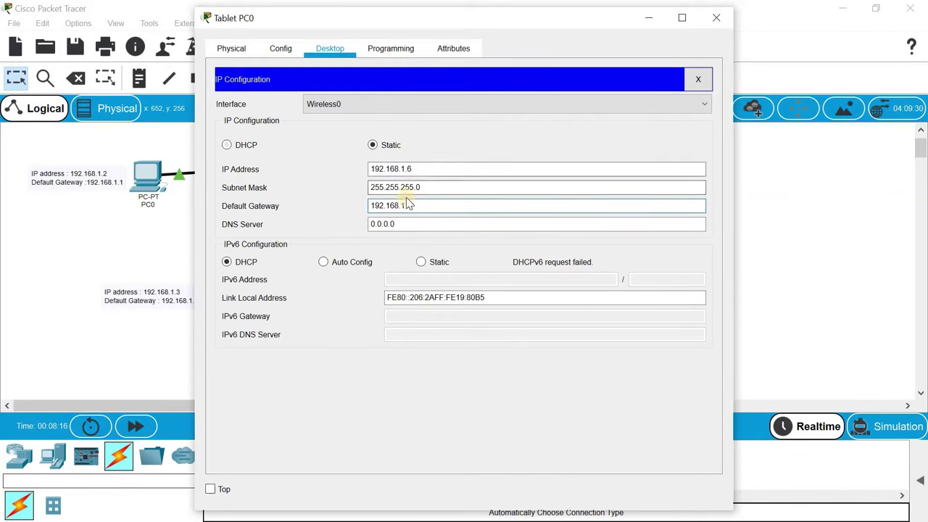
left_click(622, 82)
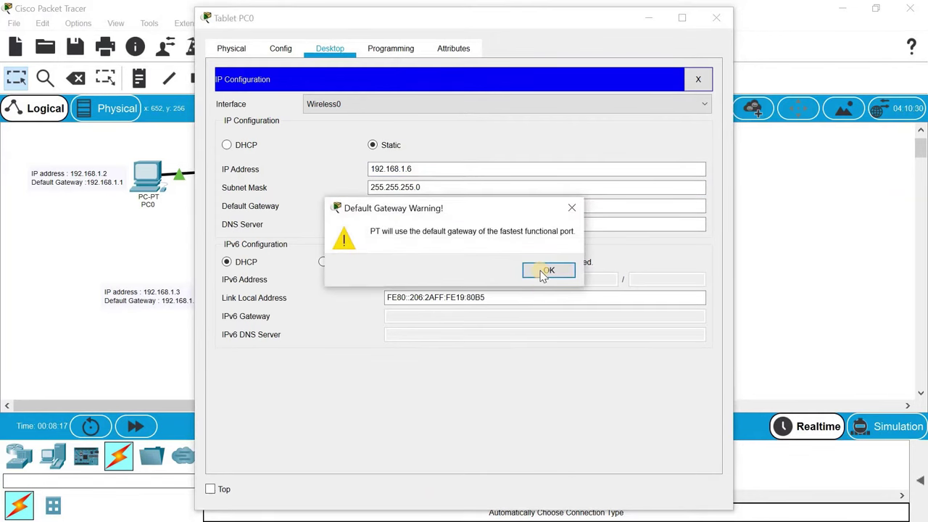
left_click(542, 273)
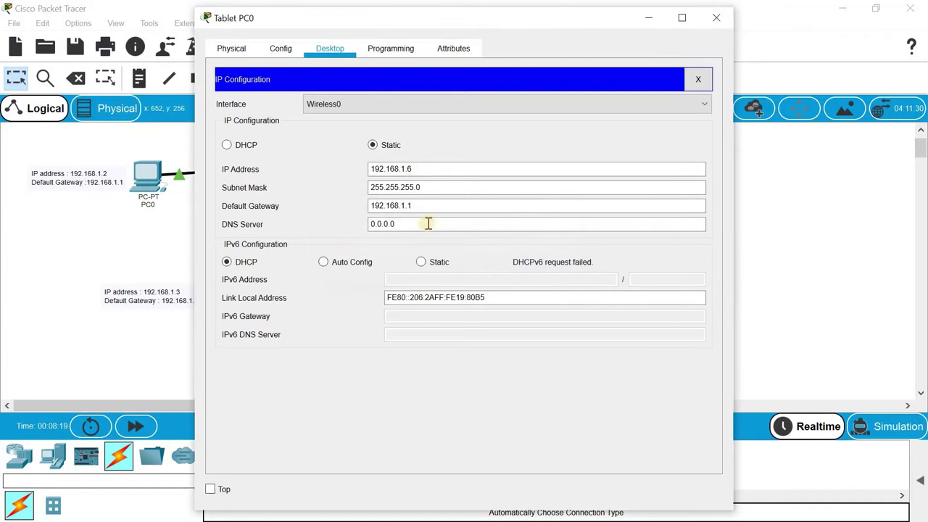
left_click(698, 80)
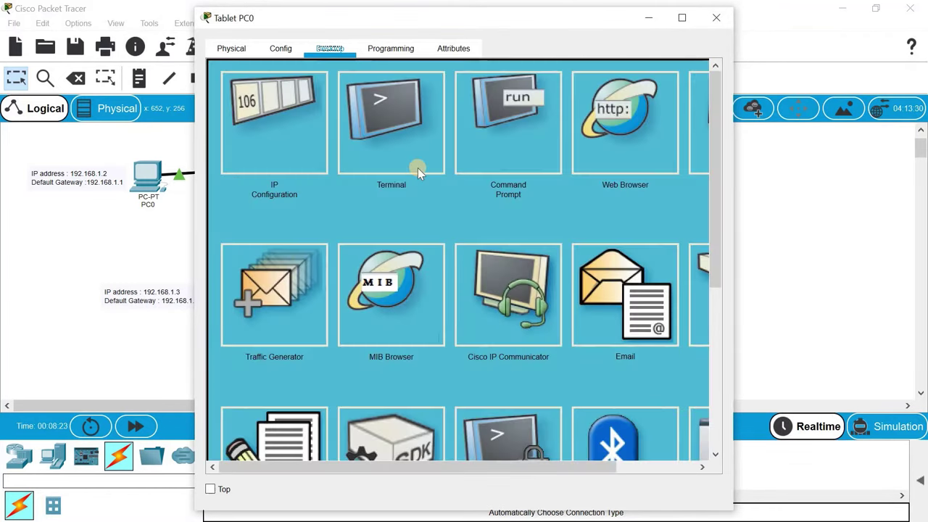
scroll(418, 167, "down", 3)
scroll(418, 167, "up", 3)
left_click(716, 18)
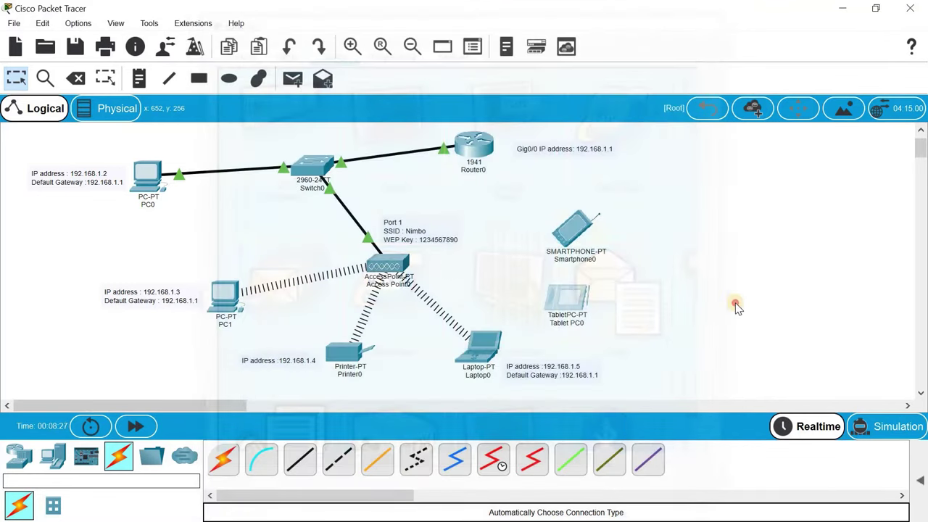
- Connect Tablet PC0's Wireless0 interface to the SSID Nimbo with WEP authentication, entering the WEP key
left_click(569, 305)
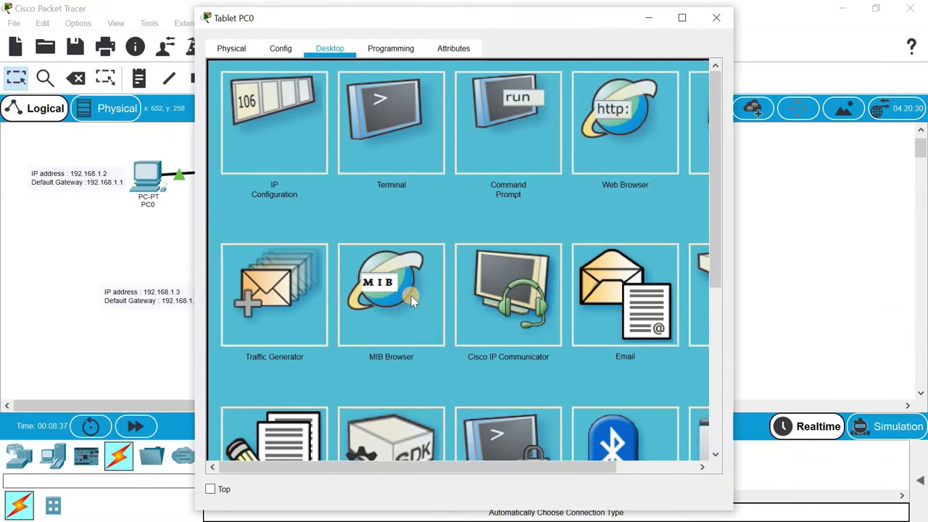
scroll(410, 296, "down", 3)
scroll(411, 295, "up", 3)
left_click(283, 51)
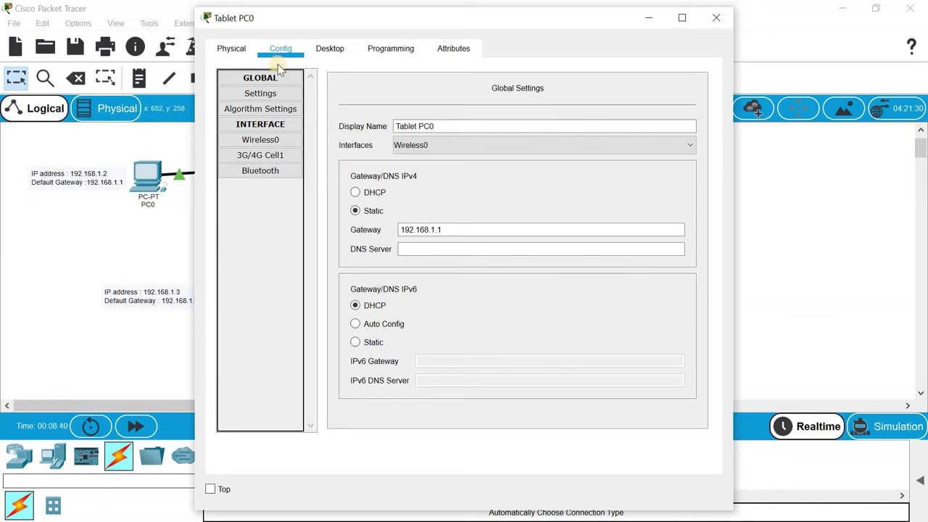
left_click(271, 139)
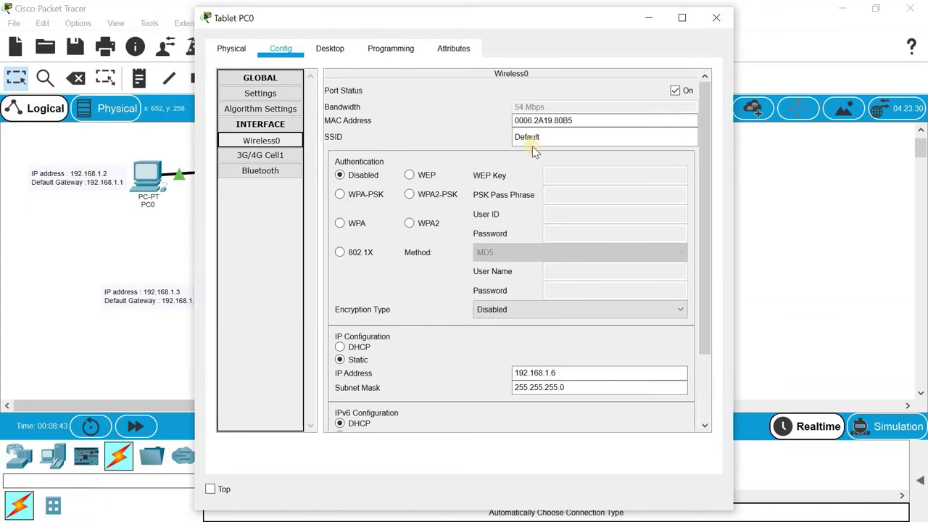
left_click(555, 140)
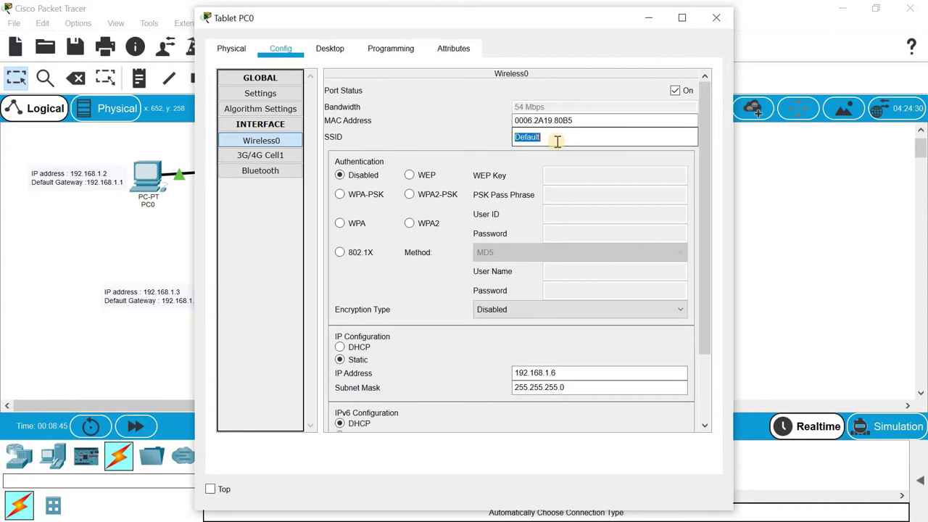
type("Nimbo")
left_click(434, 175)
left_click(562, 175)
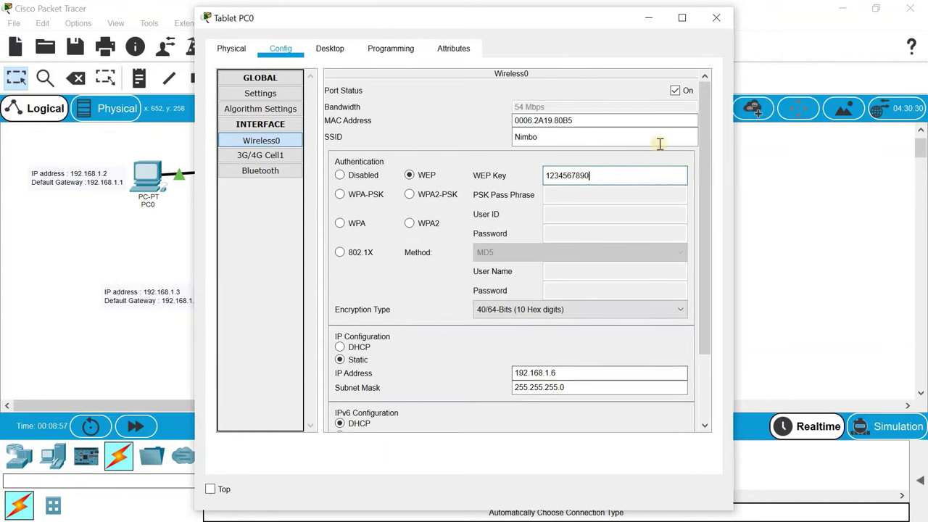
left_click(716, 17)
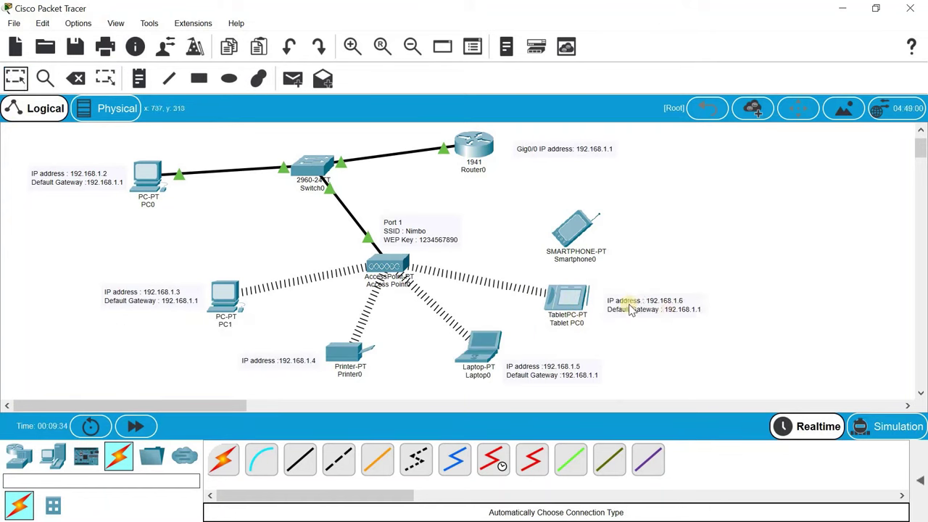
- Give Smartphone0's Wireless0 interface the static IP address 192.168.1.7, subnet mask 255.255.255.0 and default gateway 192.168.1.1
left_click(577, 231)
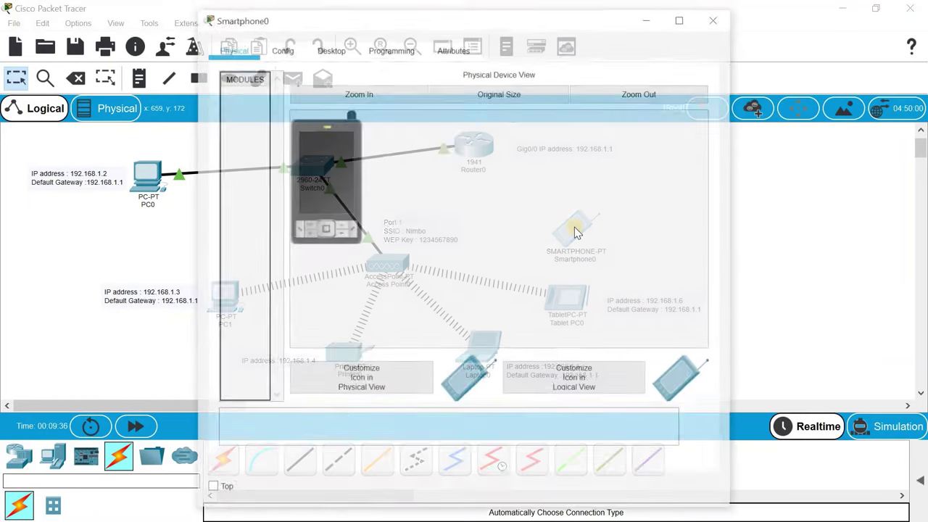
left_click(330, 48)
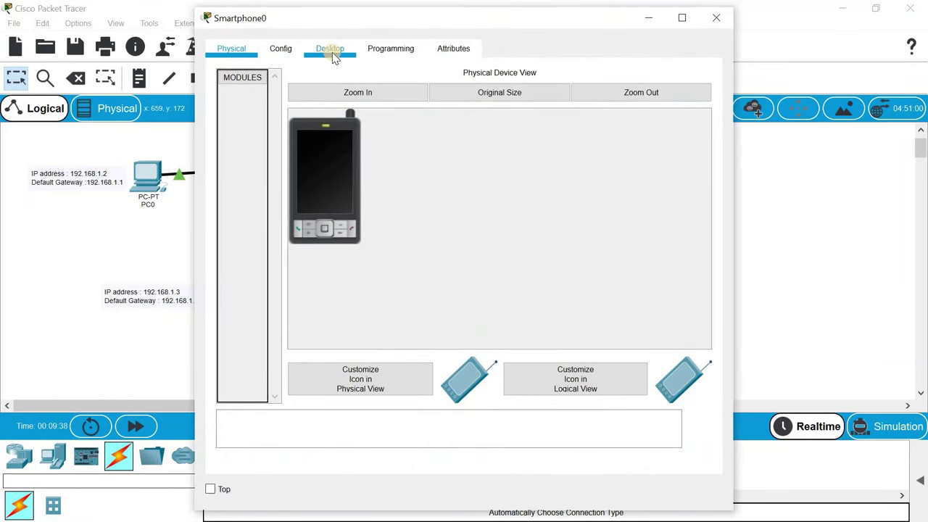
left_click(296, 119)
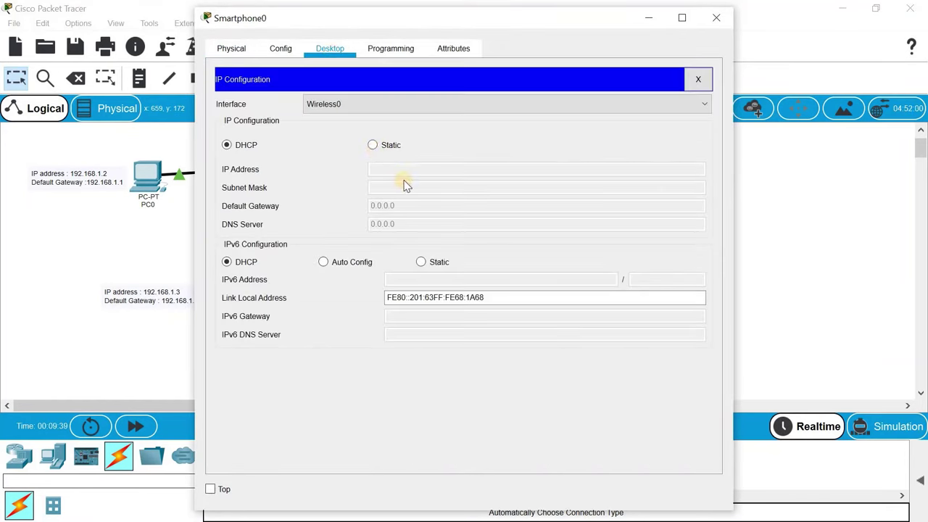
left_click(373, 145)
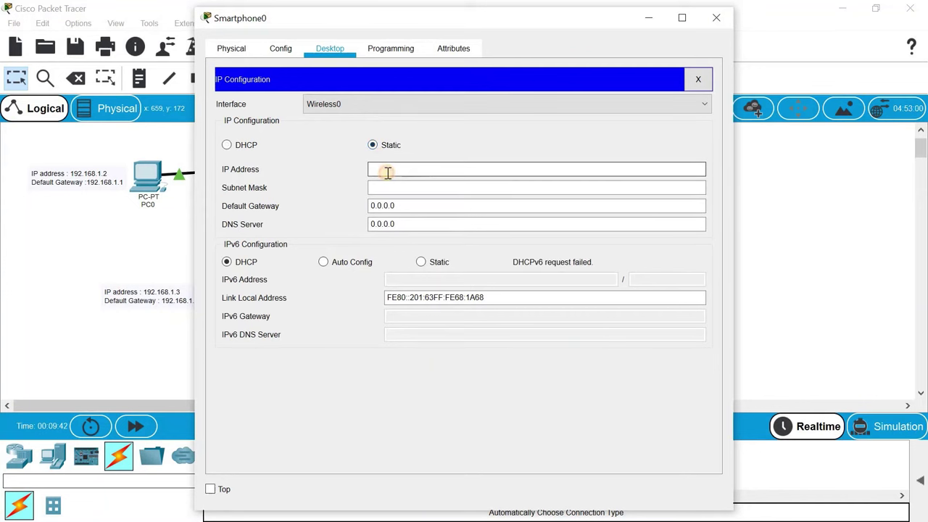
left_click(388, 172)
type("192.168.1.7")
key("Tab")
key("Tab")
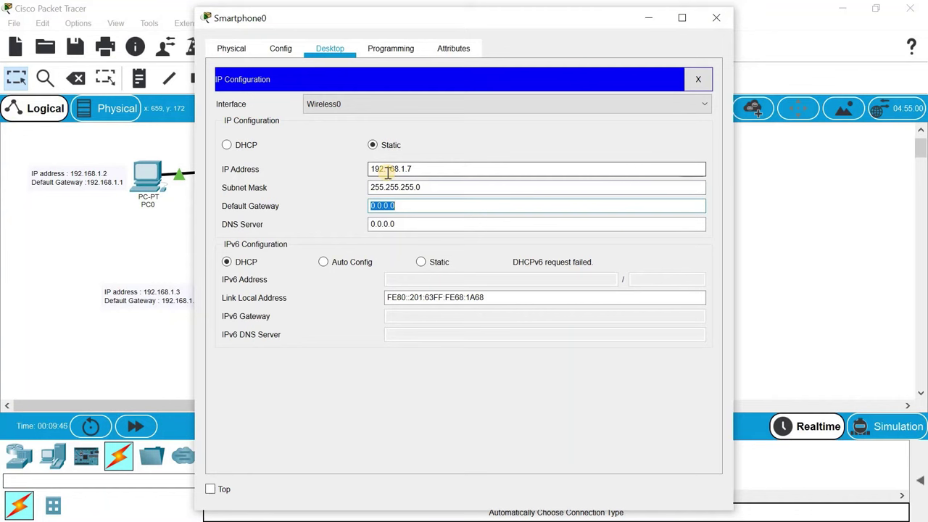
type("192.168.1.1")
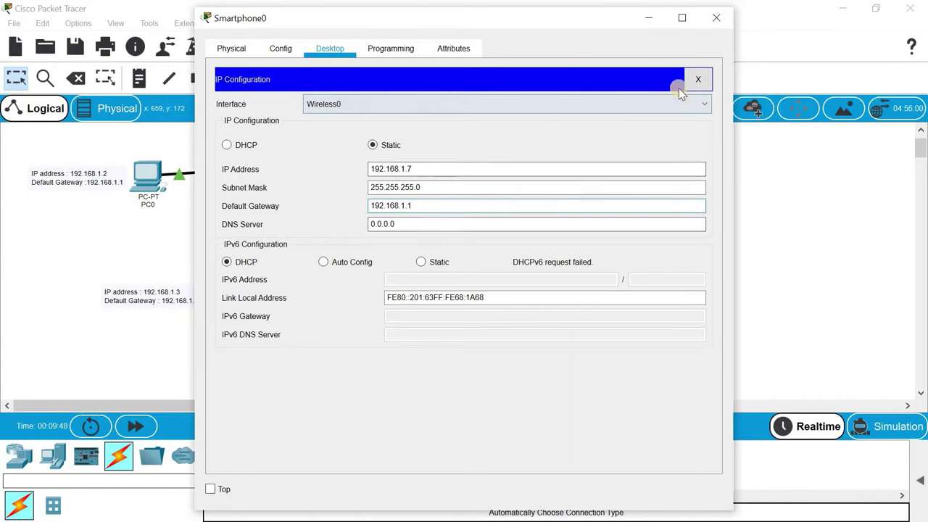
left_click(696, 79)
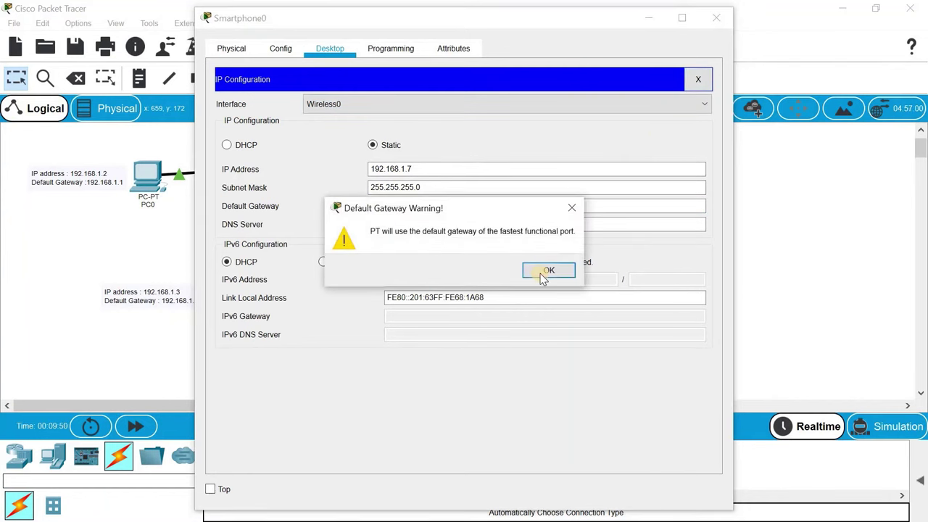
left_click(540, 272)
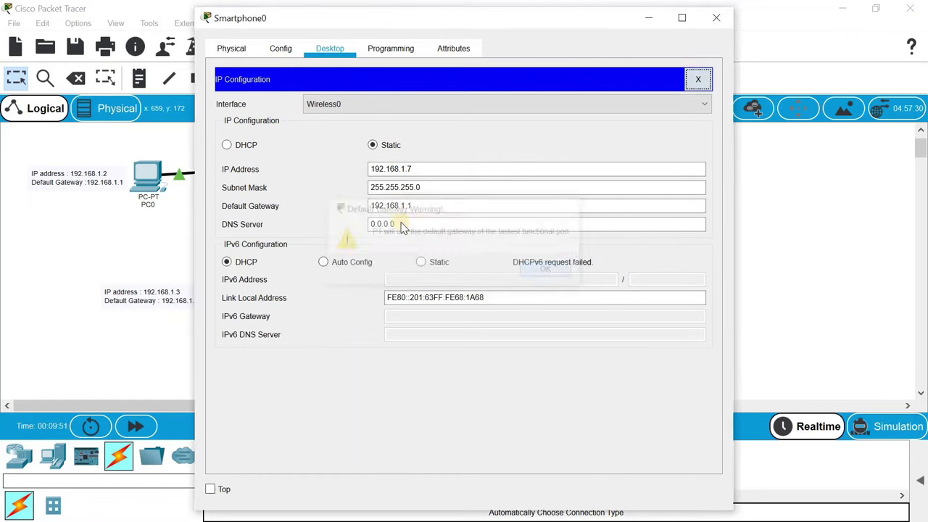
left_click(698, 80)
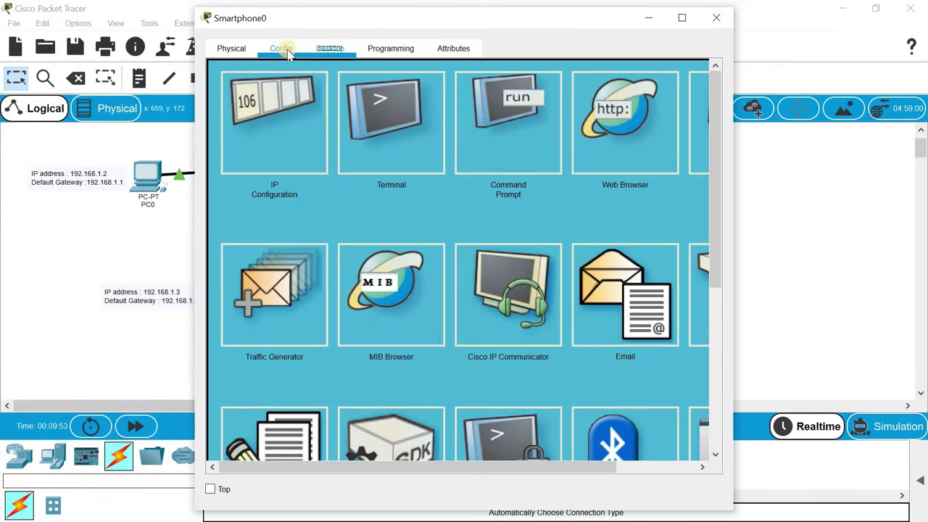
- Connect Smartphone0's Wireless0 interface to the SSID Nimbo with WEP authentication, entering the WEP key
left_click(289, 52)
left_click(279, 141)
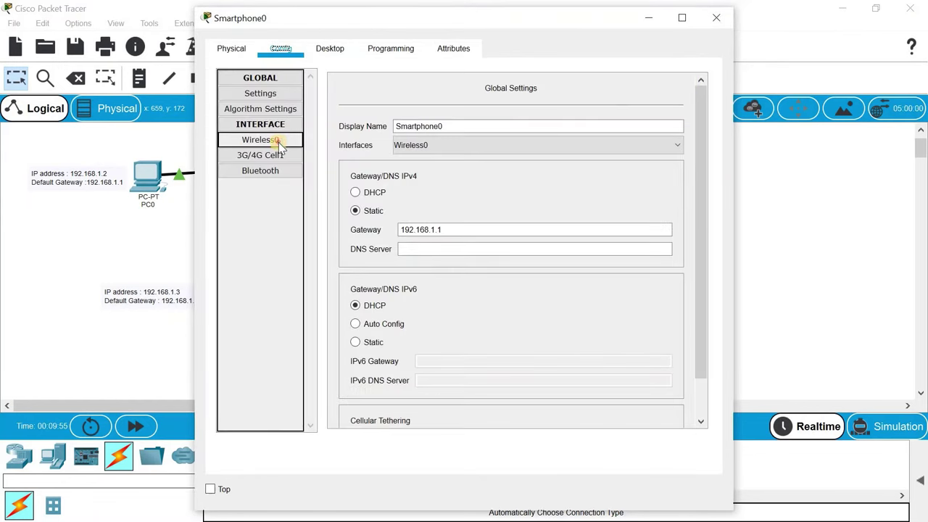
left_click(547, 137)
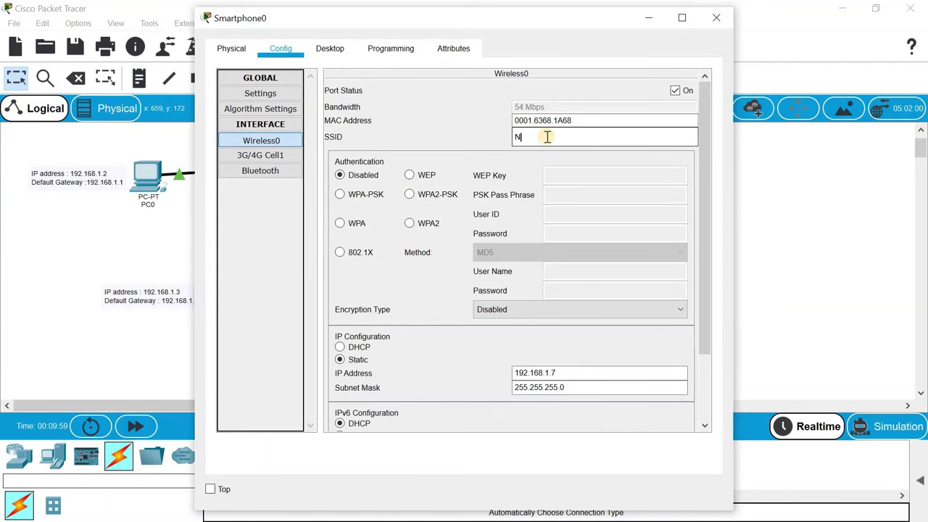
left_click(410, 176)
left_click(558, 177)
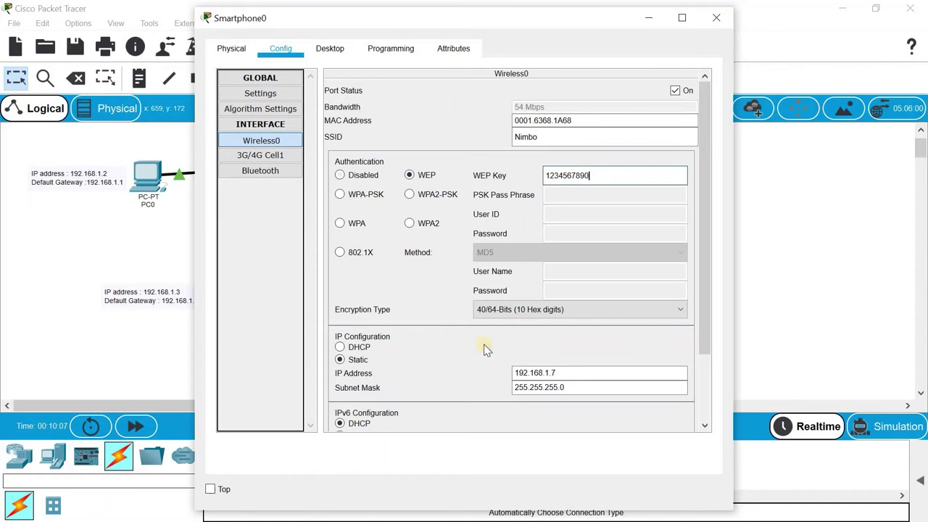
left_click(716, 19)
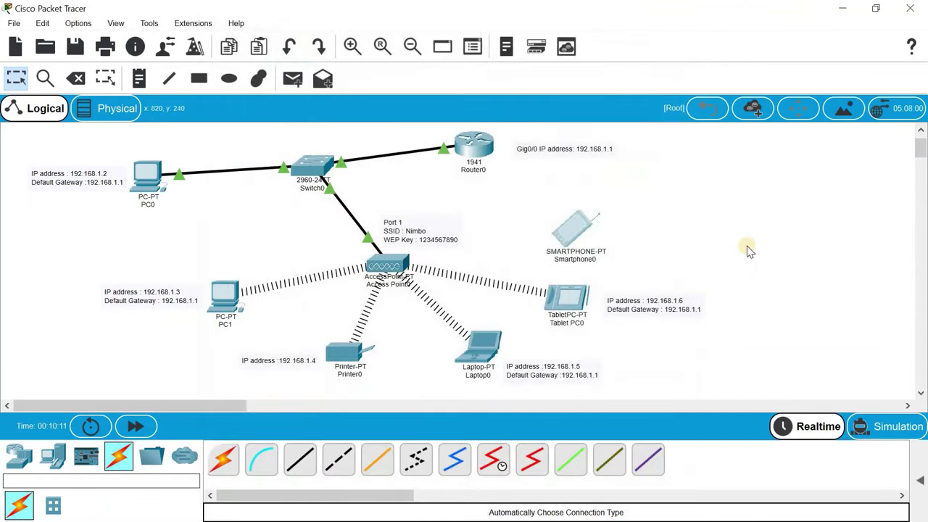
- Set Smartphone0's default gateway to 192.168.1.1 again in its Wireless0 IP configuration
left_click(577, 233)
left_click(314, 169)
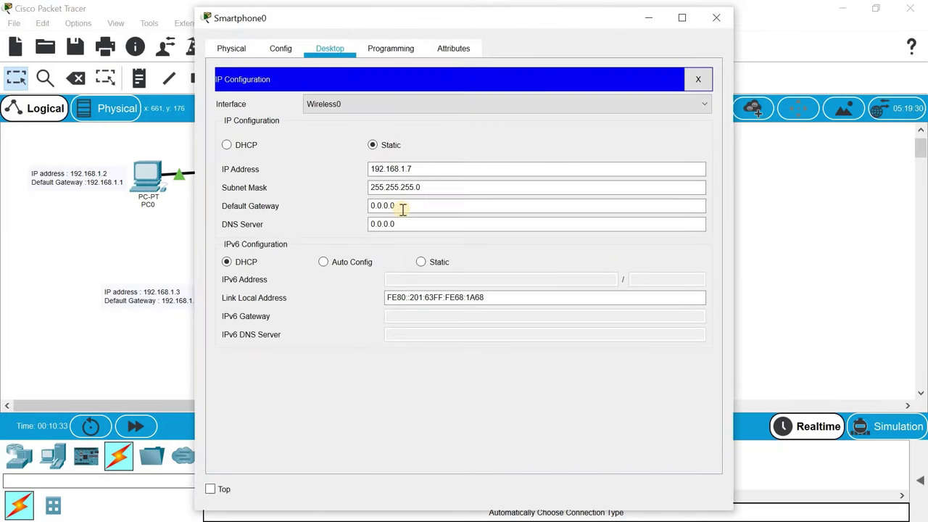
left_click(402, 209)
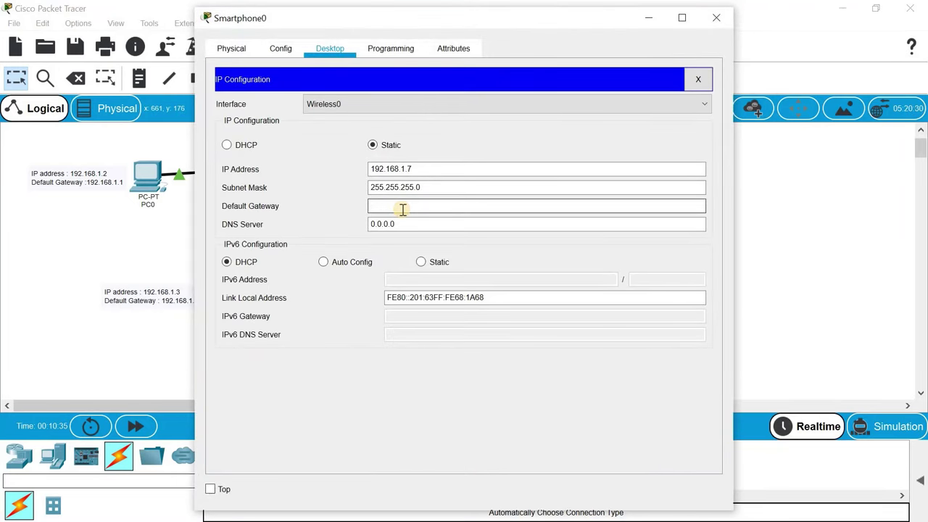
type("192.168.1.1")
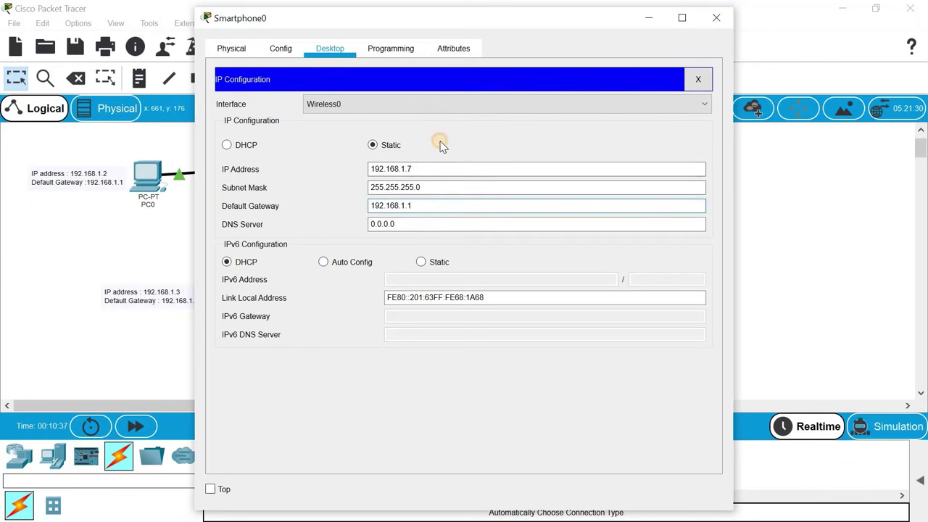
key("Return")
left_click(549, 271)
left_click(717, 18)
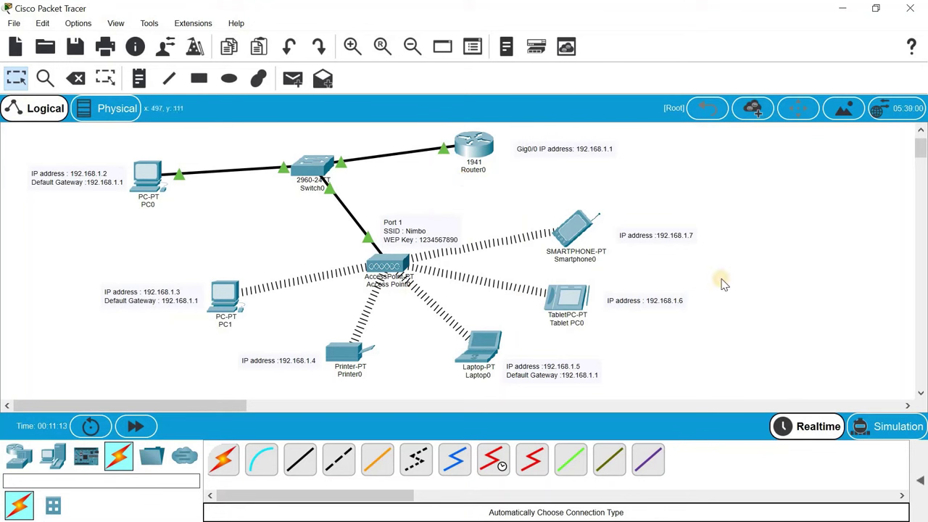
- Test connectivity from PC0 to Router0 with a simple PDU, checking its status in the PDU list, and delete the test scenario
left_click(920, 480)
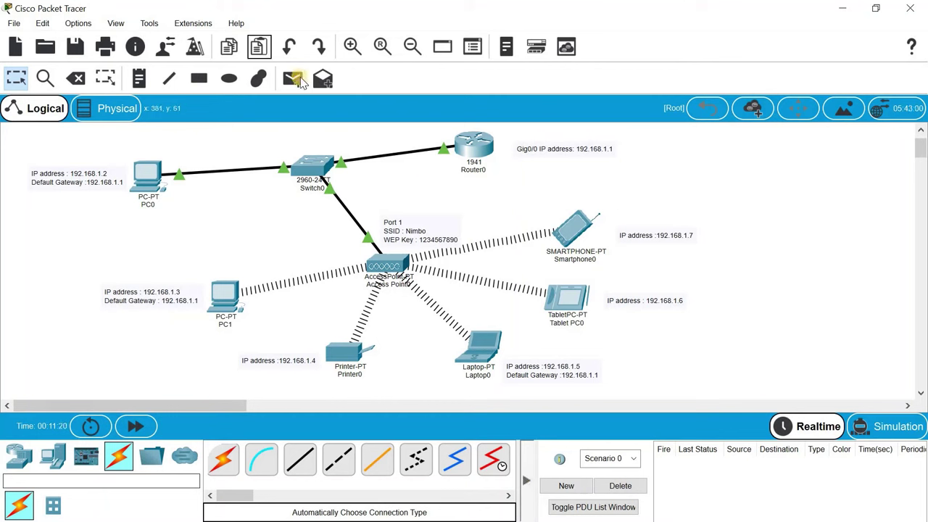
left_click(299, 80)
left_click(152, 174)
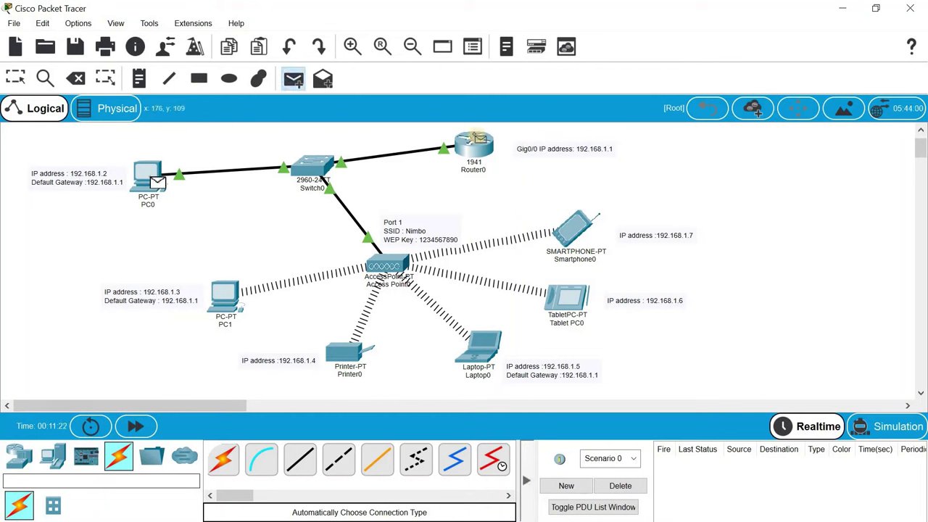
left_click(478, 148)
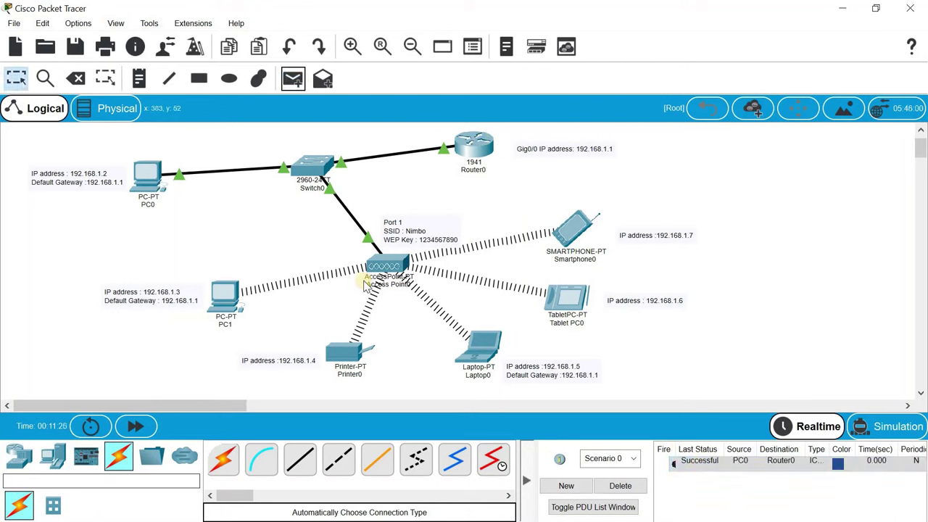
left_click(618, 485)
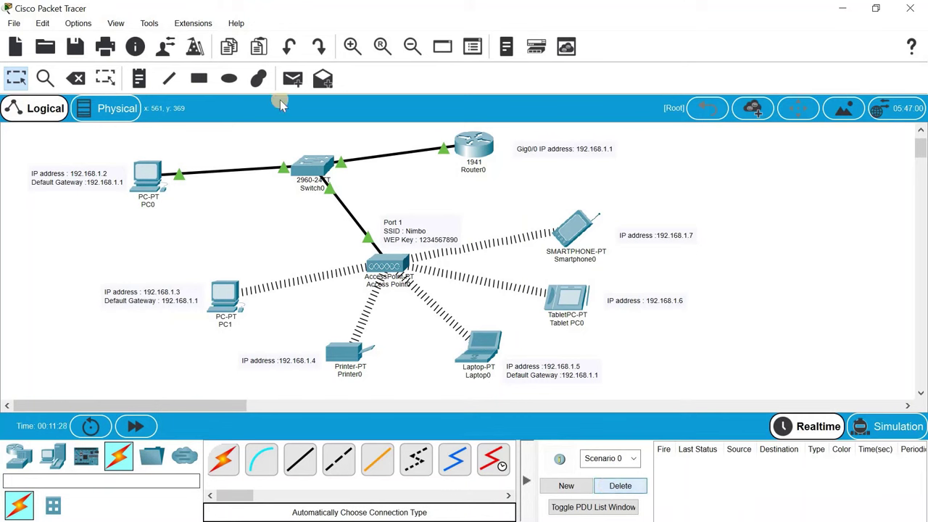
- Test connectivity from PC0 to PC1 by sending a simple PDU
left_click(293, 79)
left_click(148, 176)
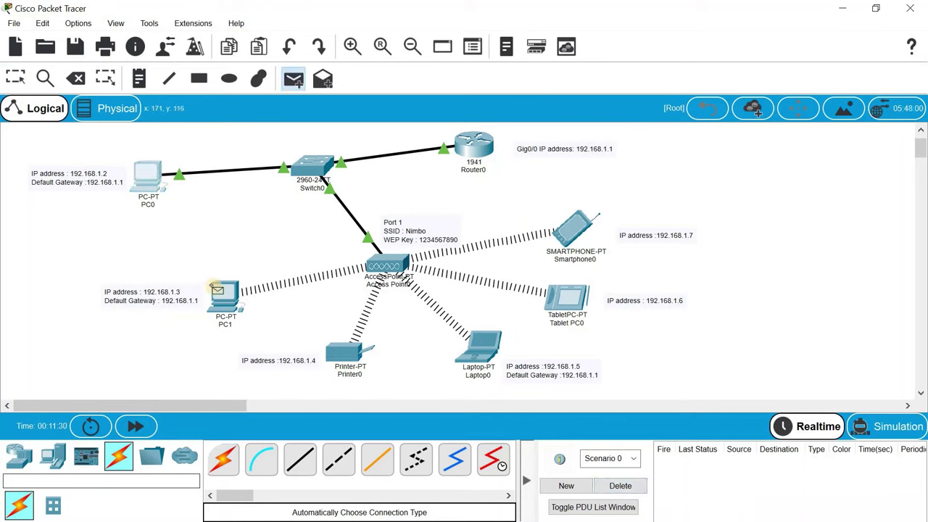
left_click(224, 296)
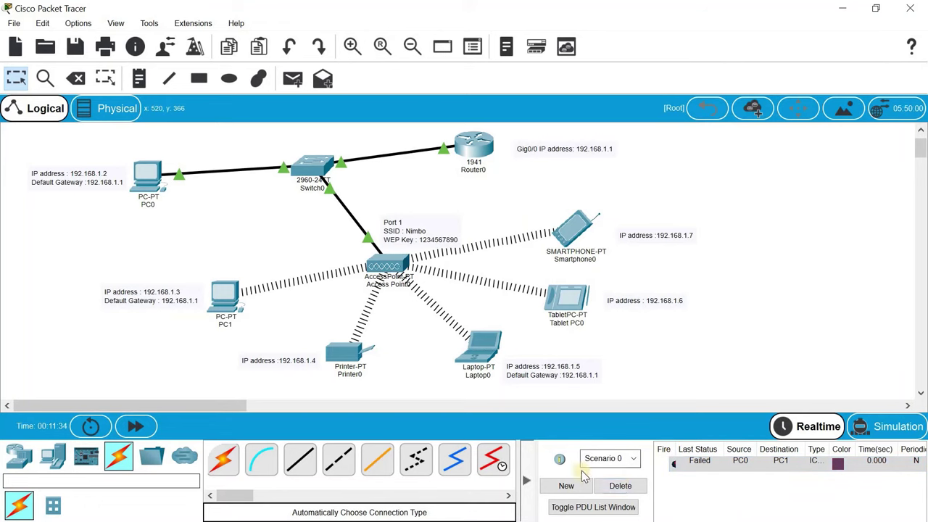
- Switch PC1's Wireless0 interface to static addressing with IP address 192.168.1.3, subnet mask 255.255.255.0 and default gateway 192.168.1.1
left_click(227, 300)
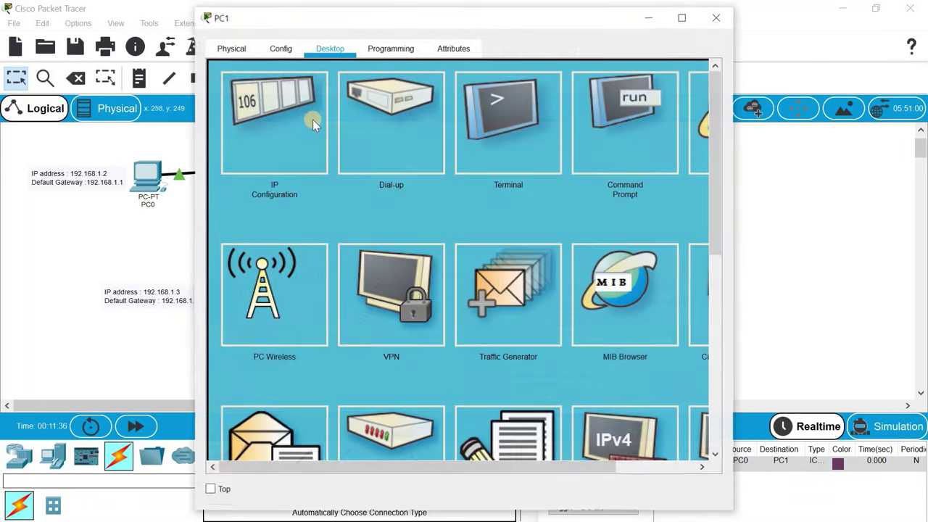
left_click(305, 123)
left_click_drag(462, 19, 528, 18)
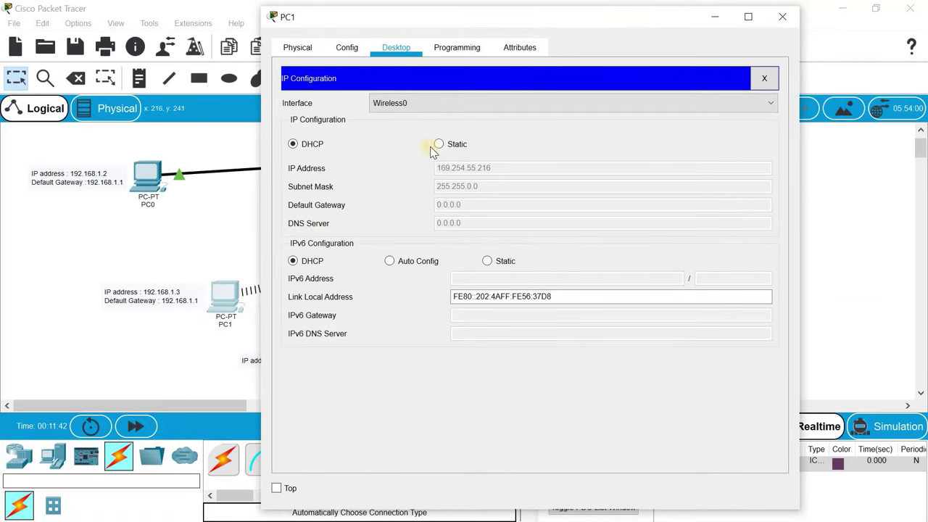
left_click(458, 145)
left_click(491, 168)
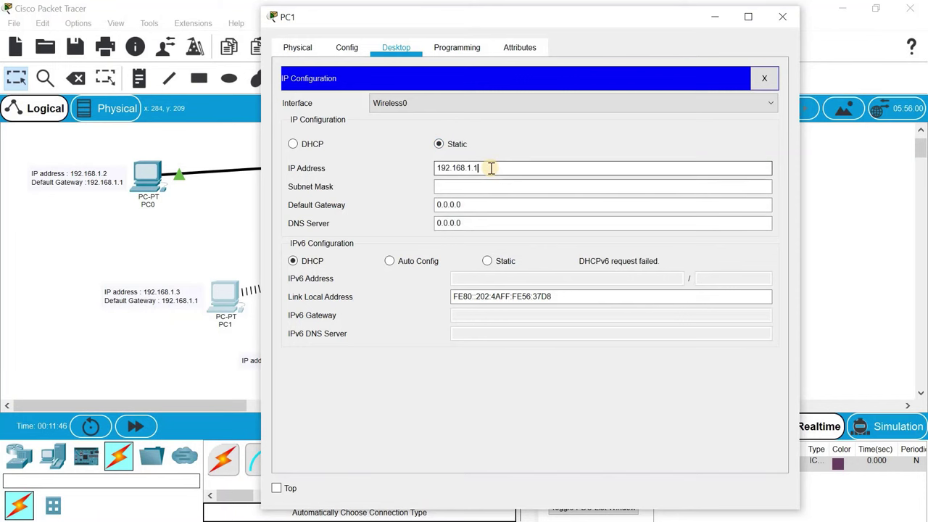
key("Tab")
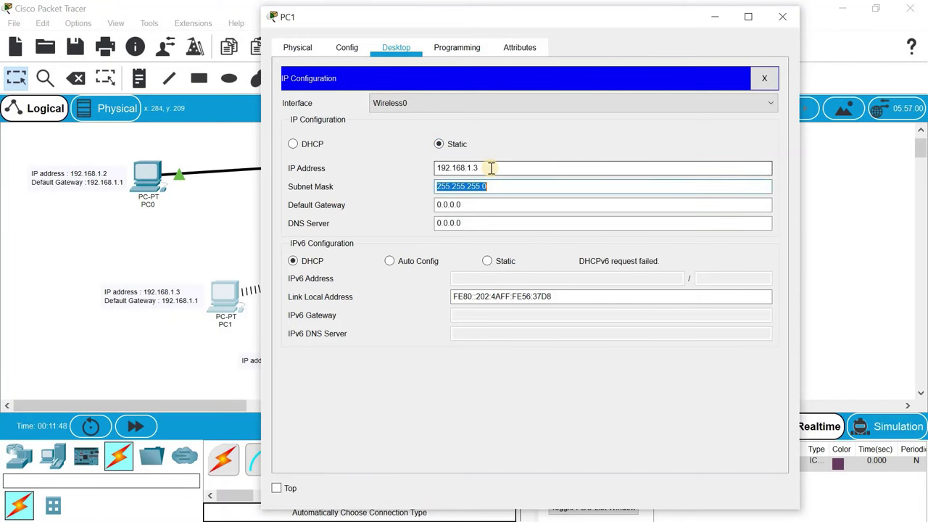
key("Tab")
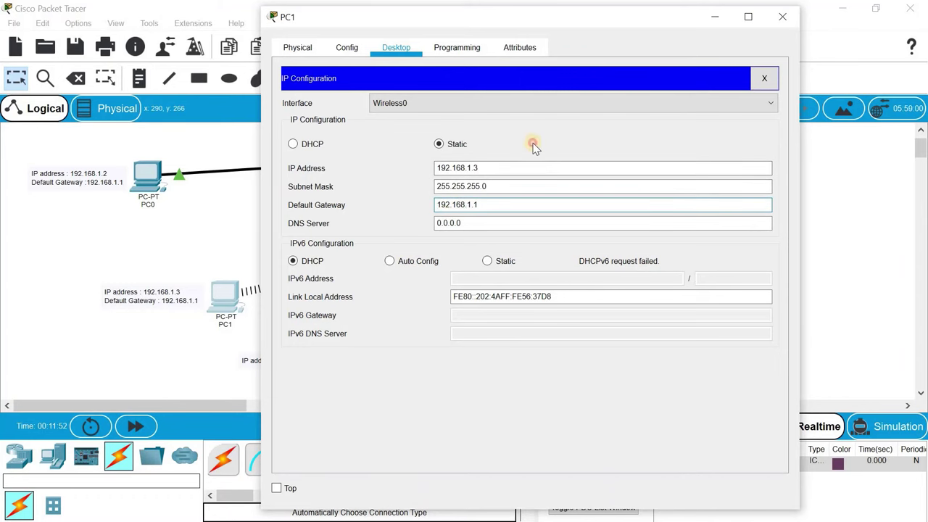
left_click(782, 16)
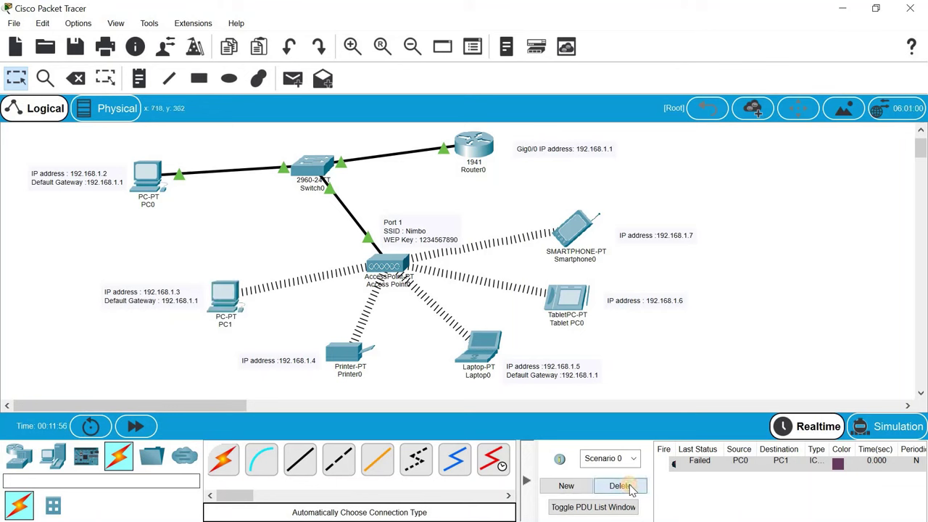
- Clear the previous test scenario, retest connectivity from PC0 to PC1 with a simple PDU, and delete the scenario again
left_click(631, 491)
left_click(292, 81)
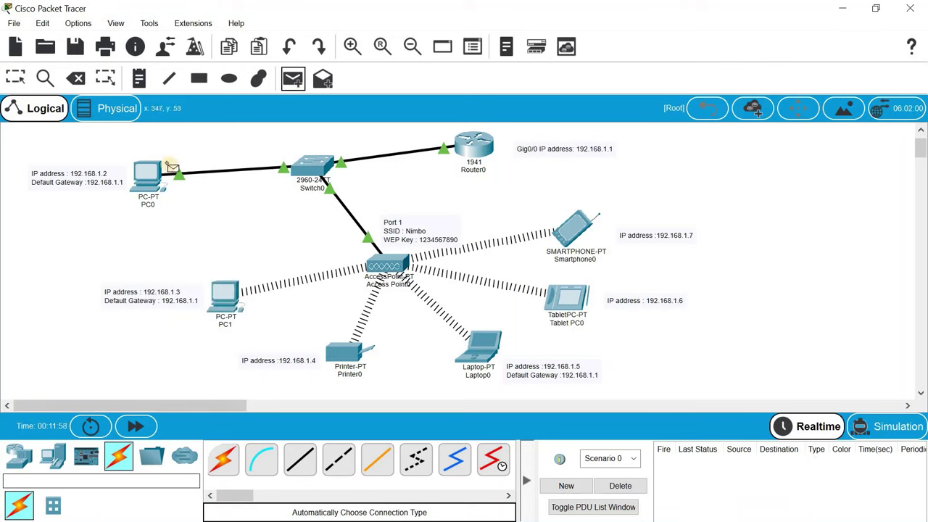
left_click(152, 176)
left_click(225, 297)
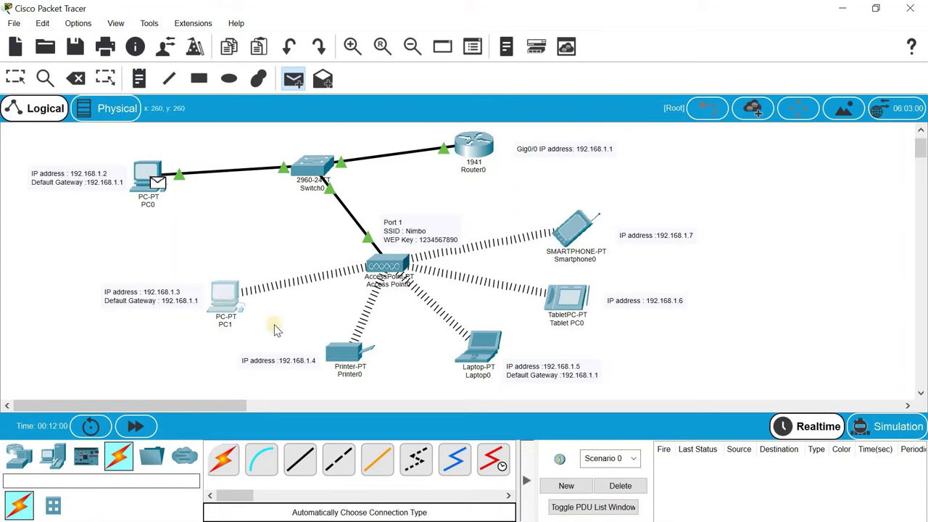
left_click(620, 487)
- Test connectivity from PC0 to Printer0 by sending a simple PDU
left_click(293, 78)
left_click(155, 171)
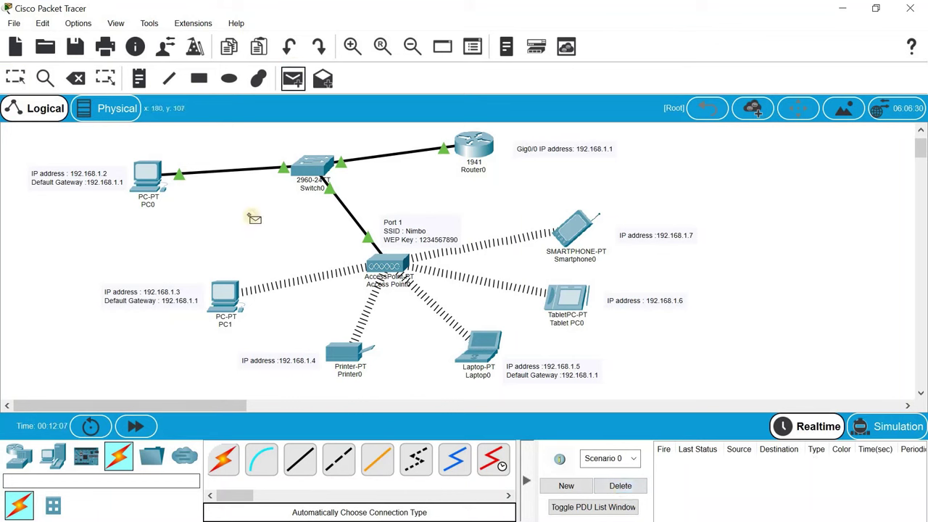
left_click(366, 357)
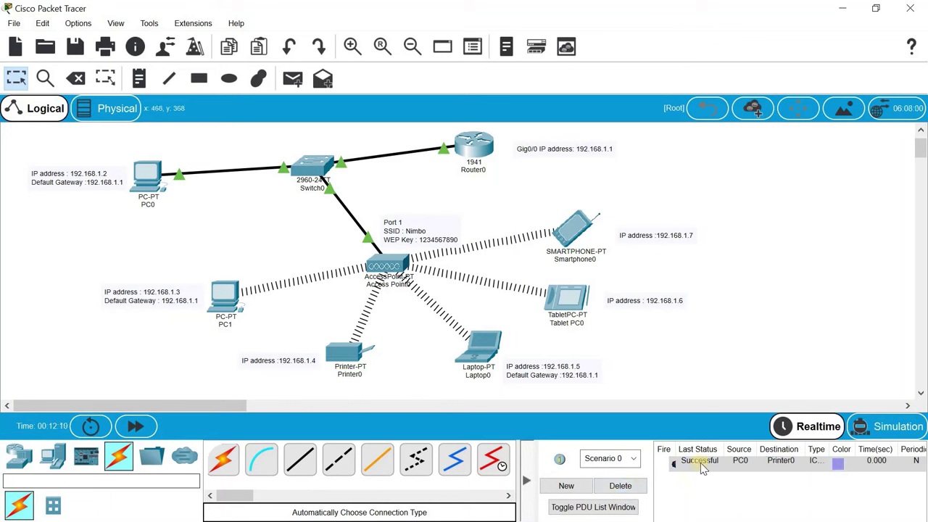
- Test connectivity from PC0 to Laptop0 with a simple PDU, checking its status in the PDU list, and delete the test scenario
left_click(293, 79)
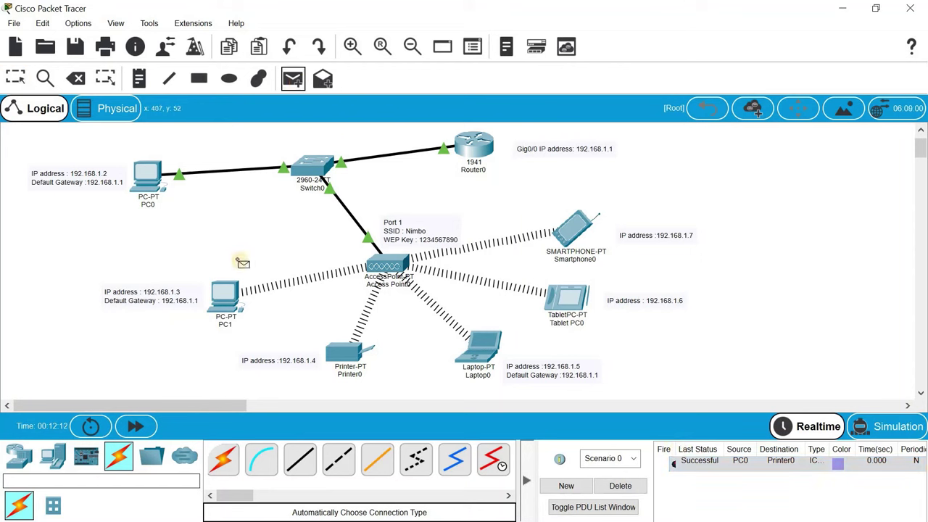
left_click(149, 177)
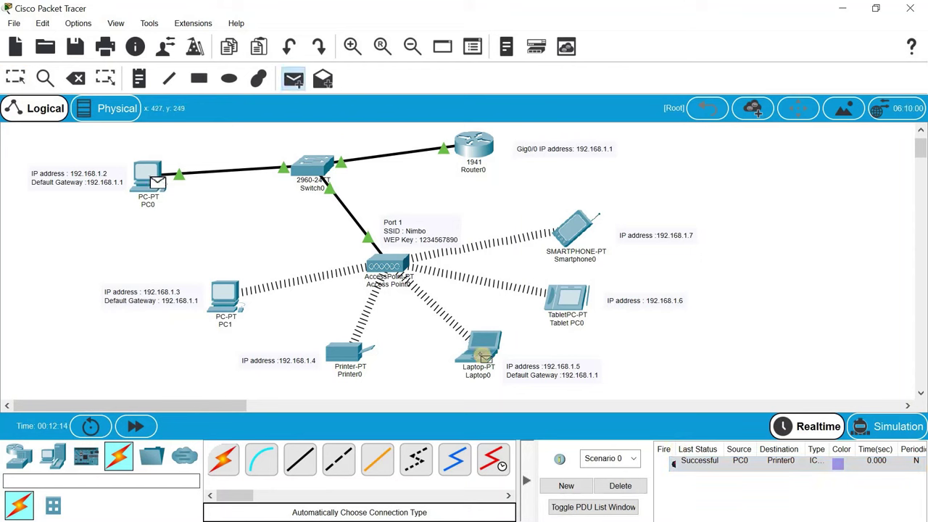
left_click(482, 357)
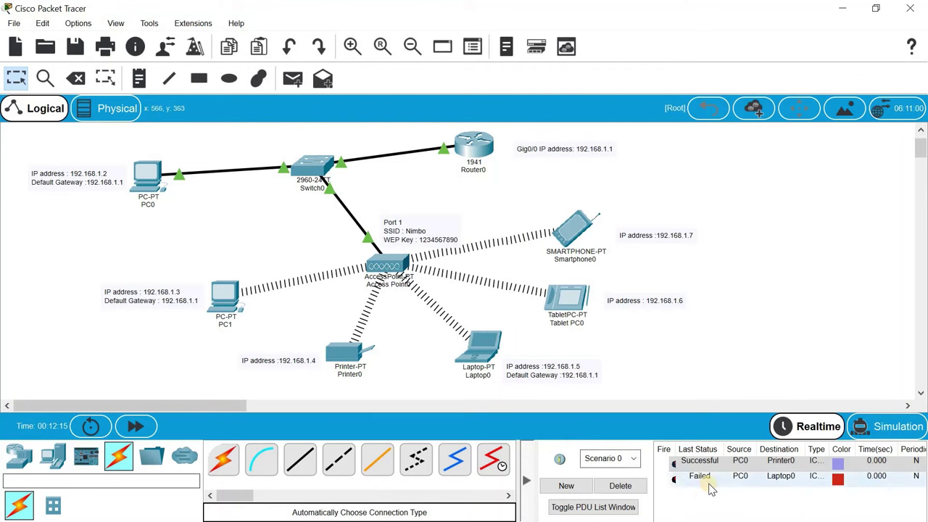
left_click(620, 486)
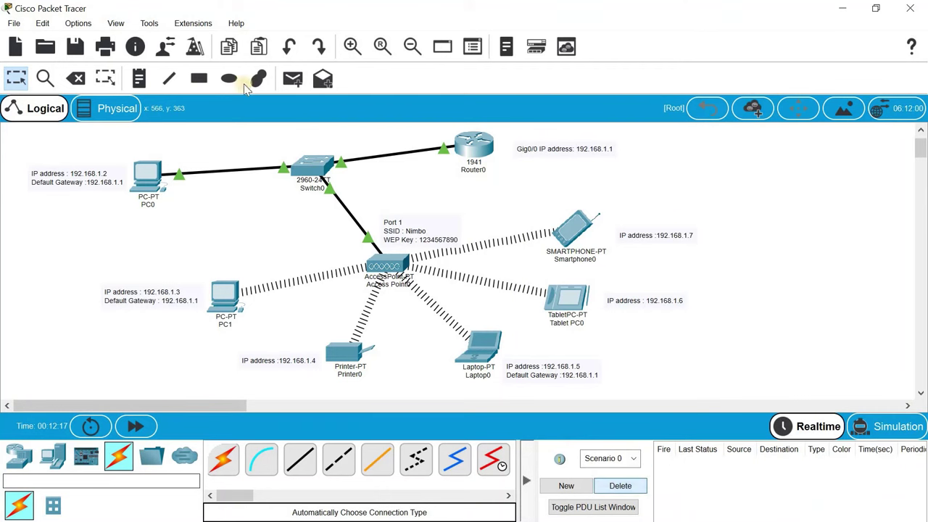
- Repeat the connectivity test from PC0 to Laptop0 with a new simple PDU
left_click(294, 80)
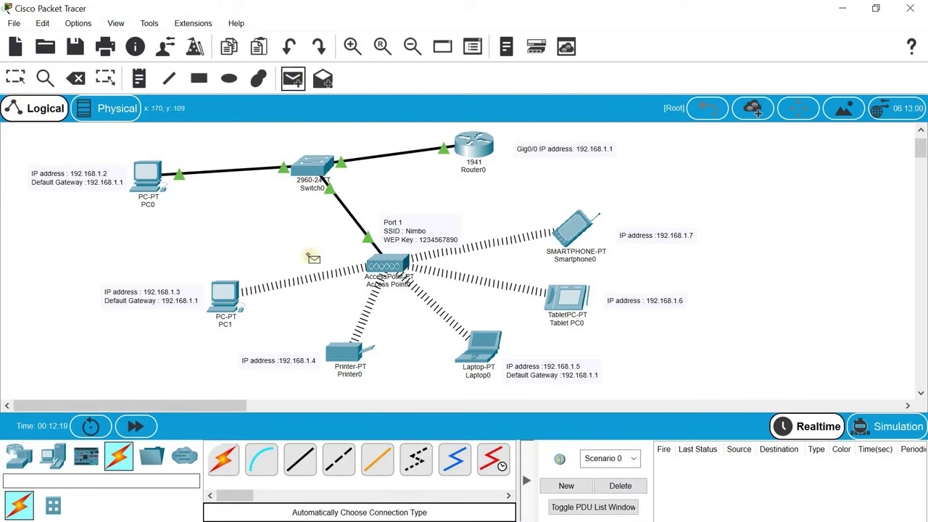
left_click(148, 174)
left_click(477, 356)
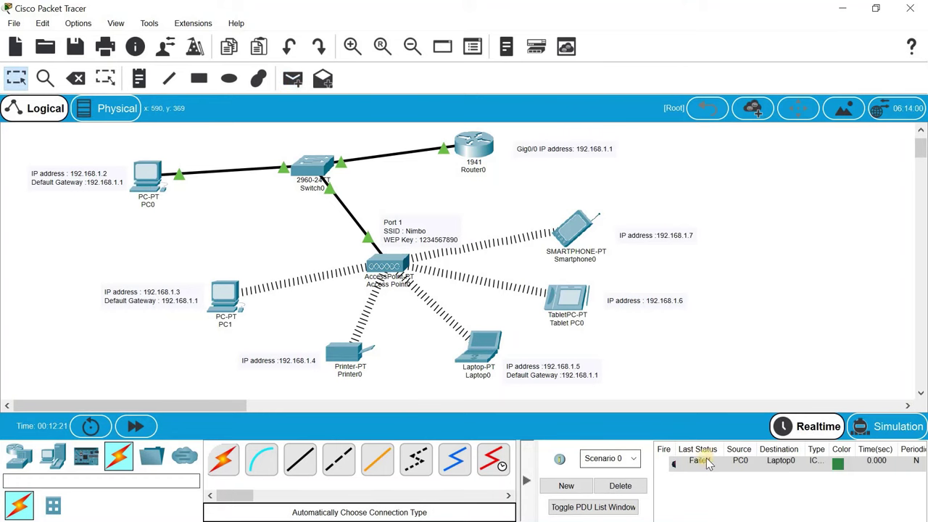
- Switch Laptop0's Wireless0 interface to static addressing with IP address 192.168.1.5, subnet mask 255.255.255.0 and default gateway 192.168.1.1
left_click(487, 350)
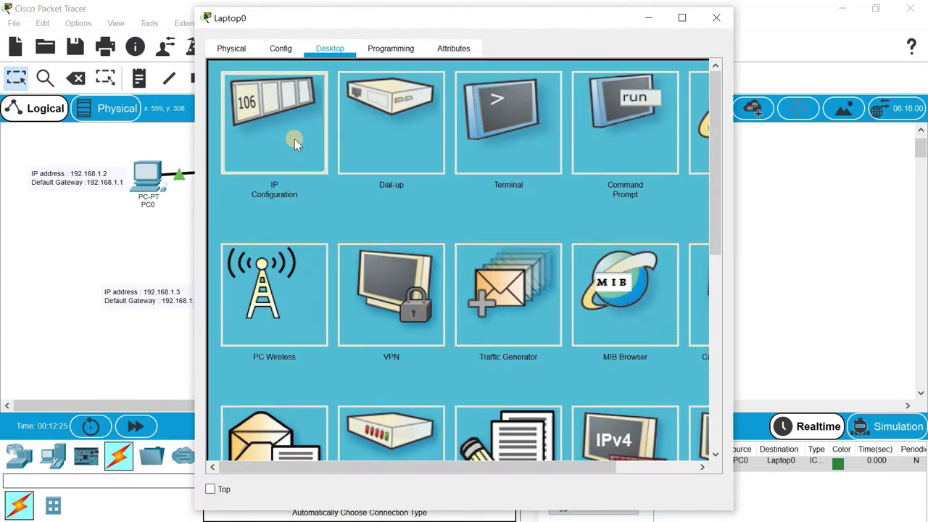
left_click(274, 123)
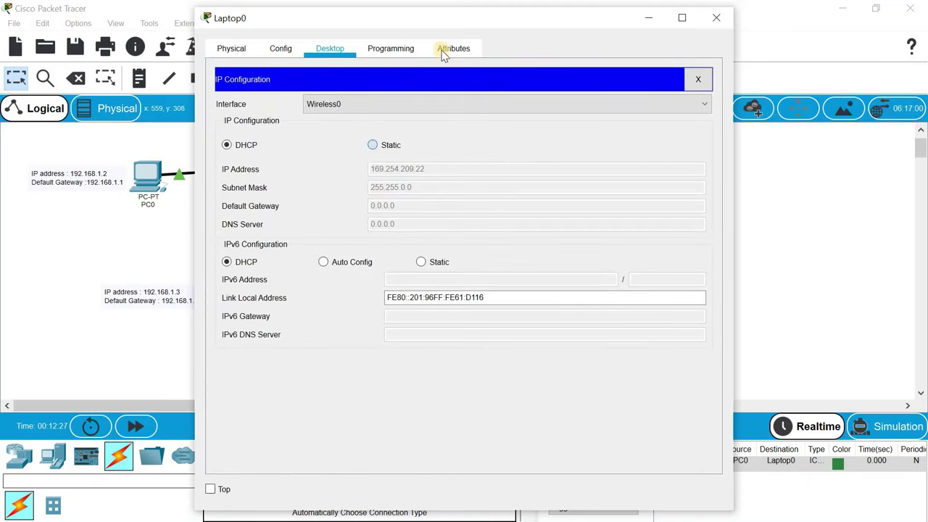
left_click_drag(472, 24, 259, 41)
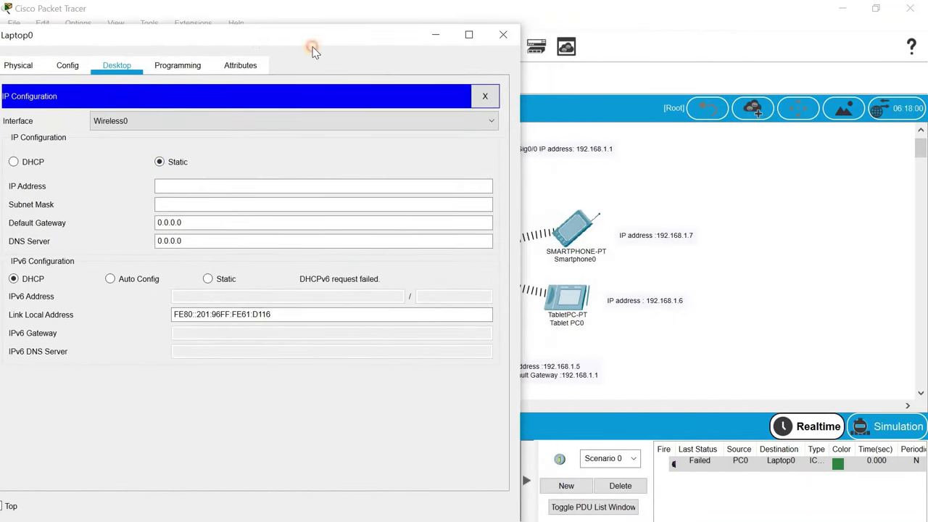
left_click_drag(313, 49, 242, 56)
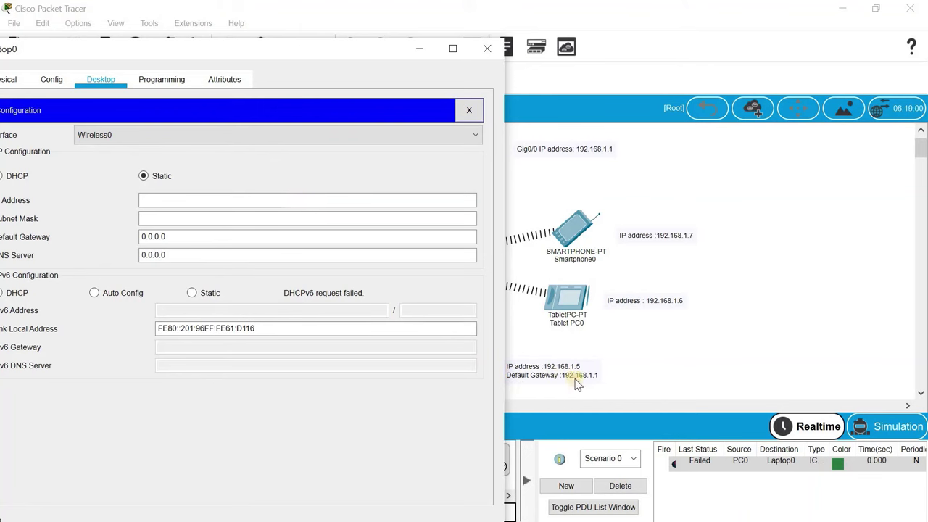
left_click_drag(298, 47, 564, 7)
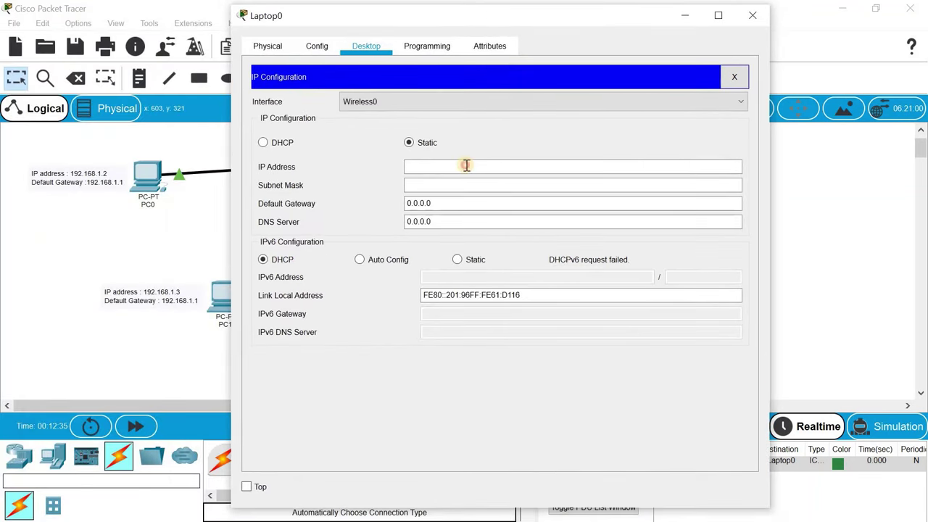
left_click(466, 165)
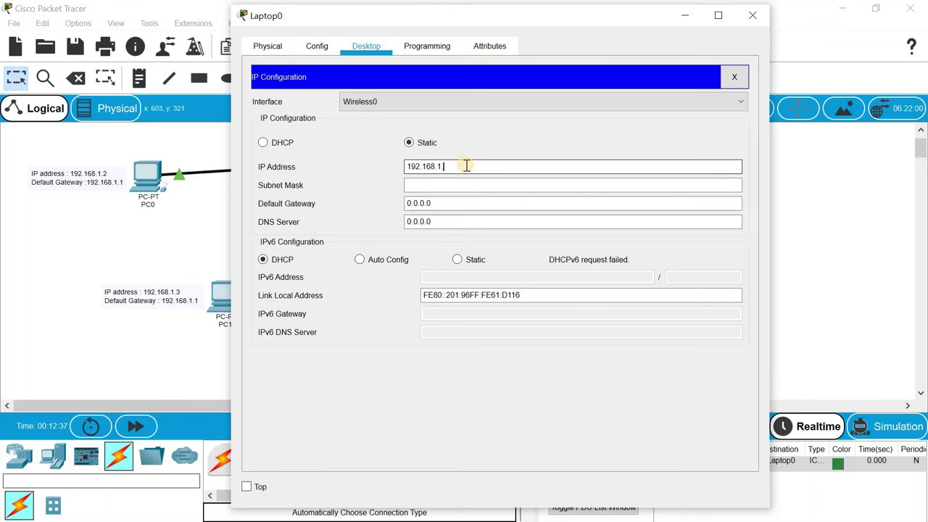
type("192.168.1.5")
key("Tab")
key("Tab")
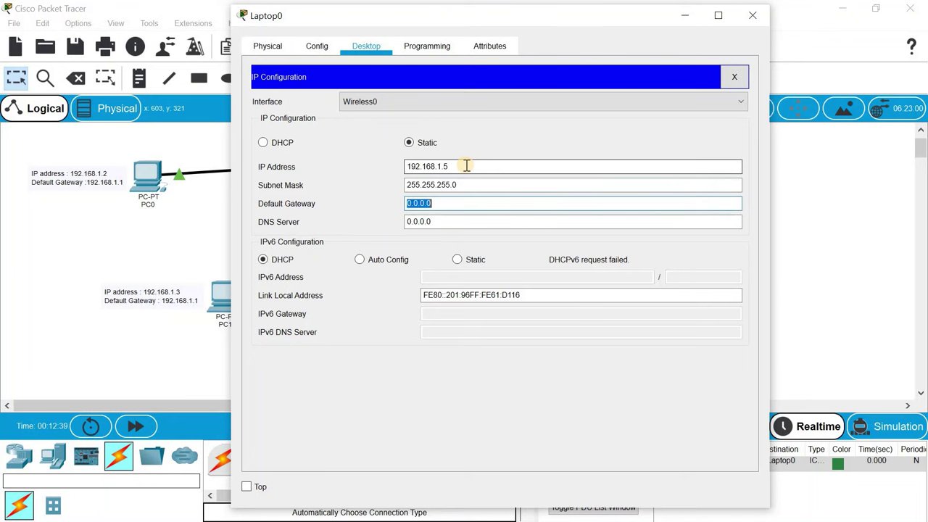
type("192.168.1.1")
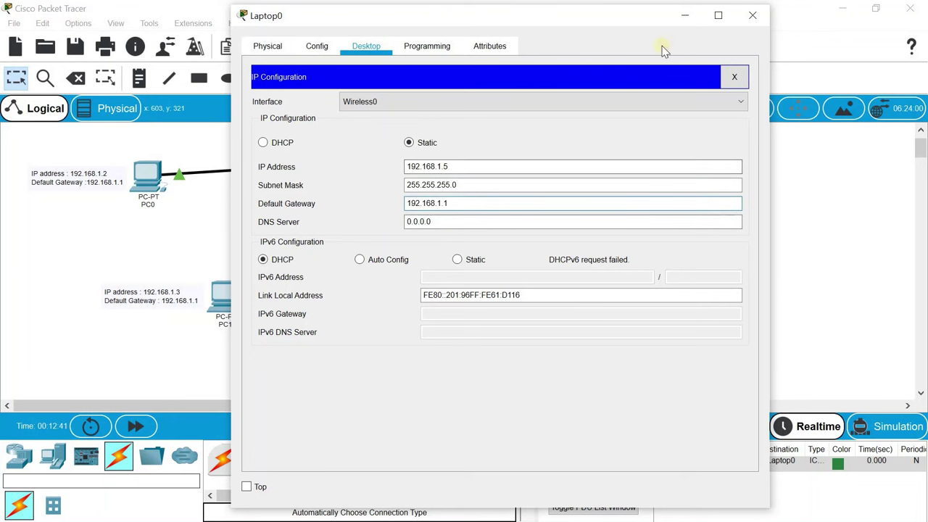
left_click(753, 15)
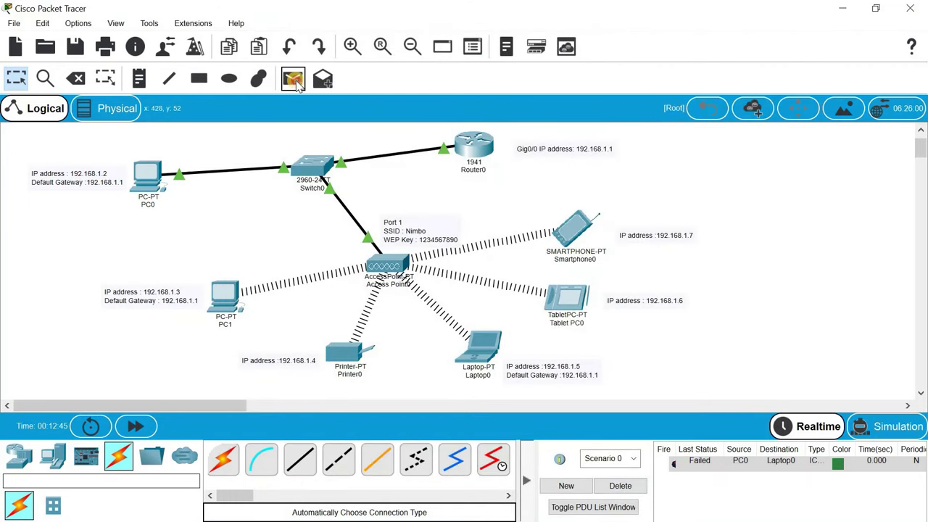
- Retest connectivity from PC0 to the reconfigured Laptop0 with a simple PDU and delete the test scenario
left_click(293, 80)
left_click(151, 178)
left_click(482, 351)
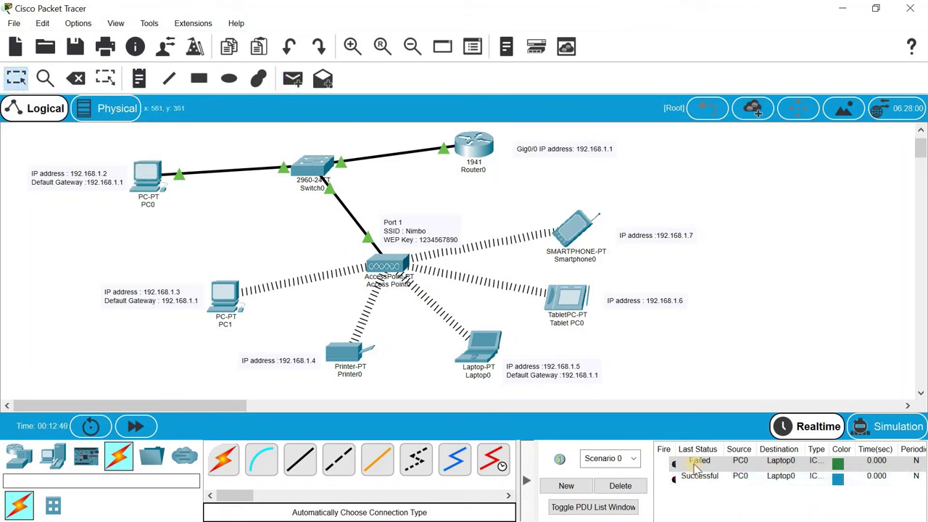
left_click(621, 491)
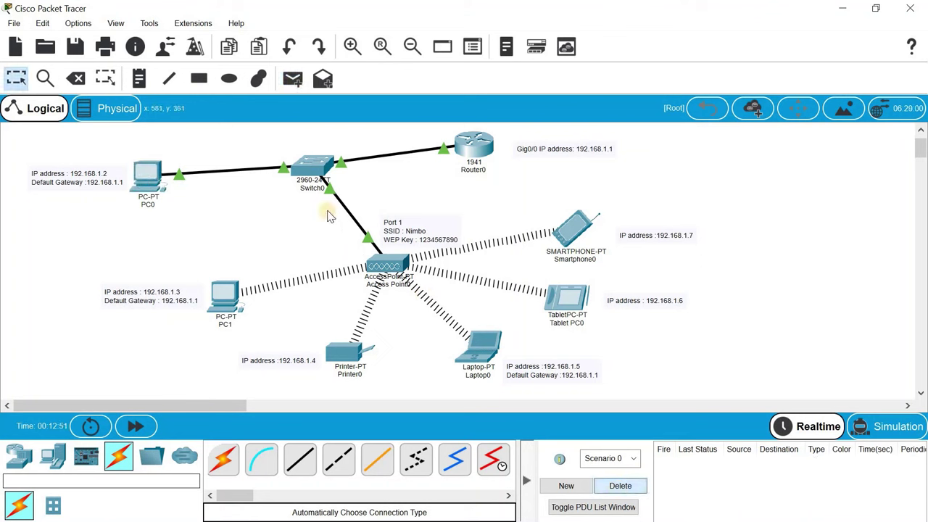
- Test connectivity from PC0 to Tablet PC0 with a simple PDU and delete the test scenario
left_click(294, 80)
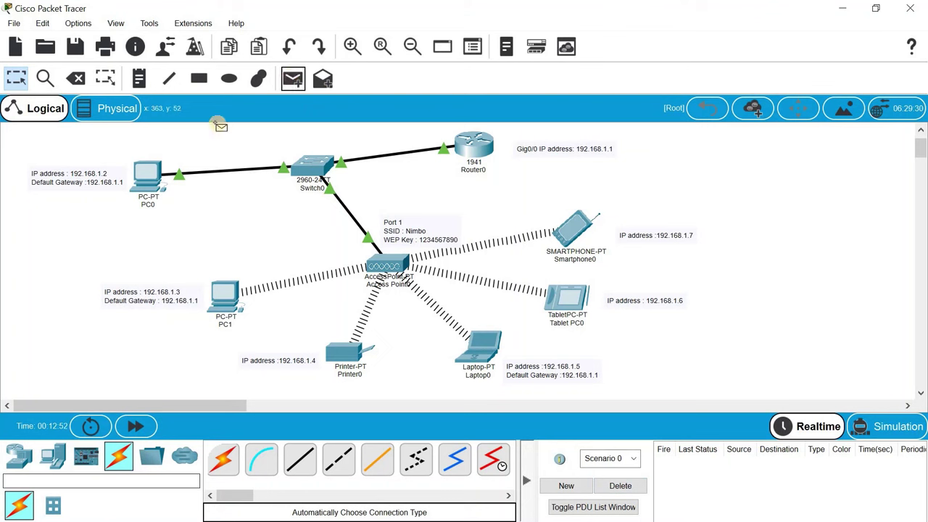
left_click(152, 174)
left_click(564, 299)
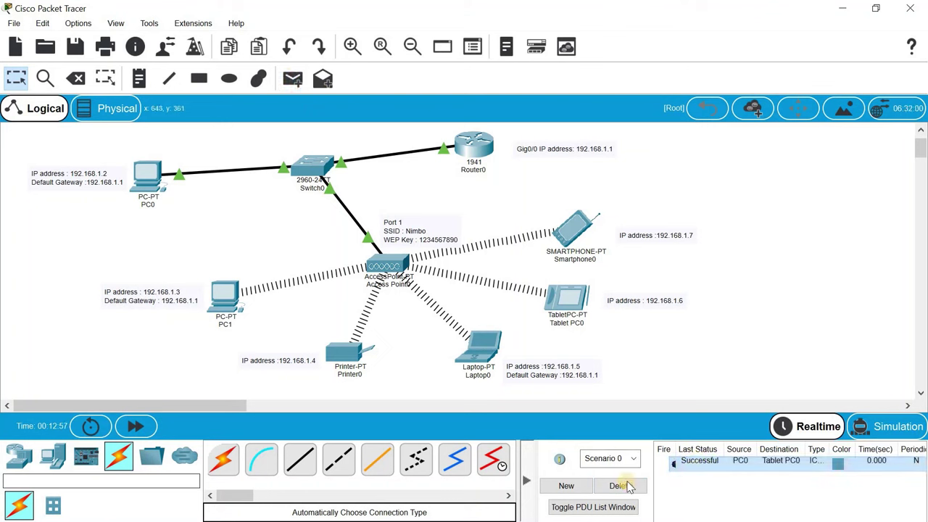
left_click(628, 487)
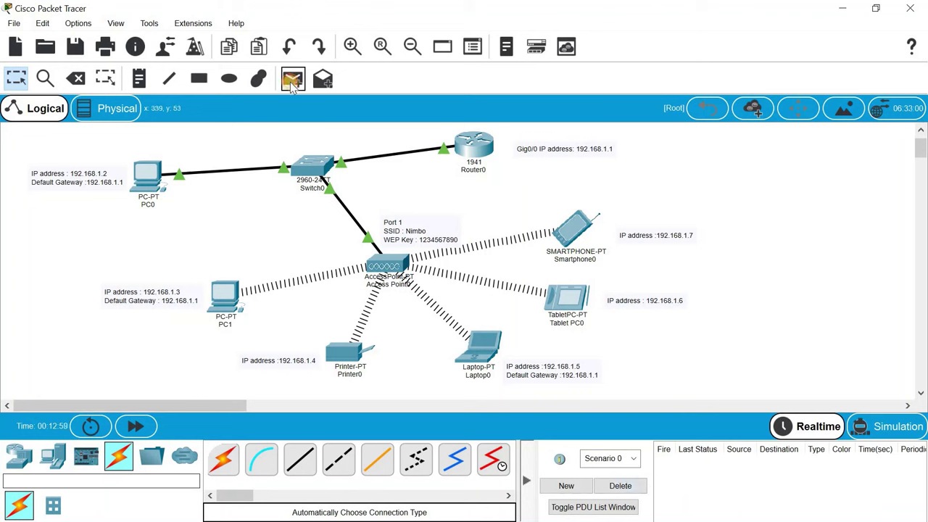
- Test connectivity from PC0 to Smartphone0 with a simple PDU and delete the test scenario
left_click(292, 79)
left_click(154, 174)
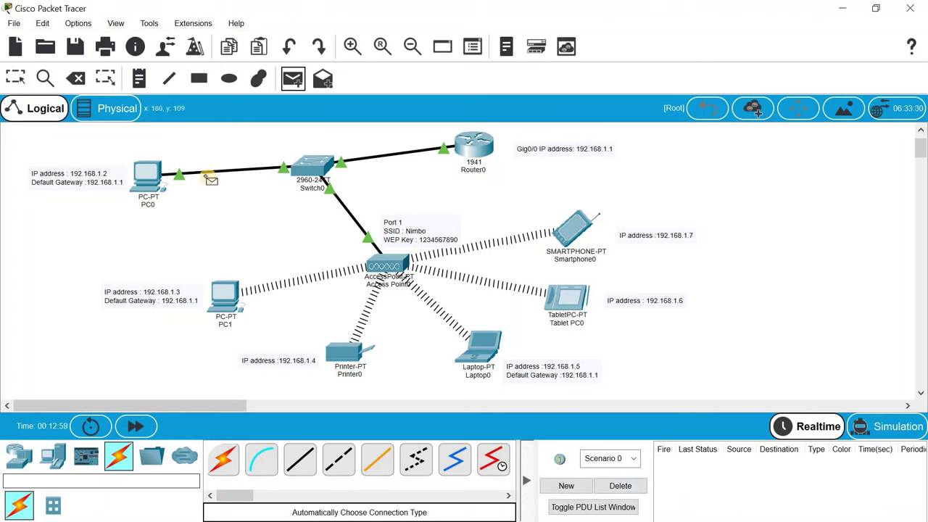
left_click(573, 233)
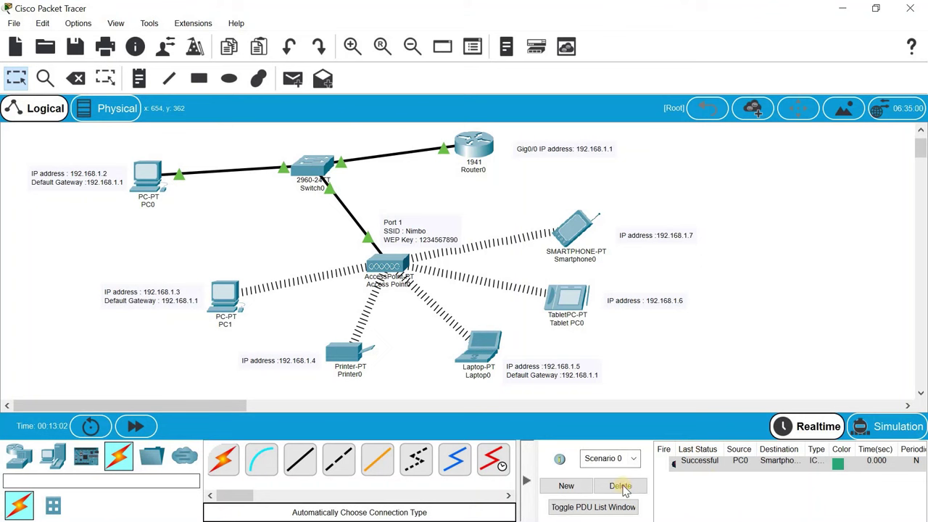
left_click(622, 489)
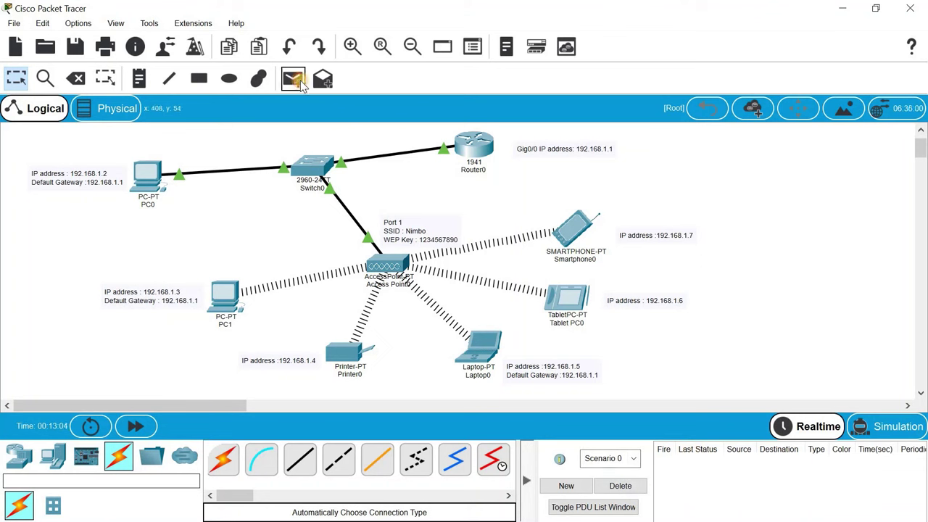
- Test connectivity from PC1 to Smartphone0 with a simple PDU and delete the test scenario
left_click(293, 79)
left_click(229, 297)
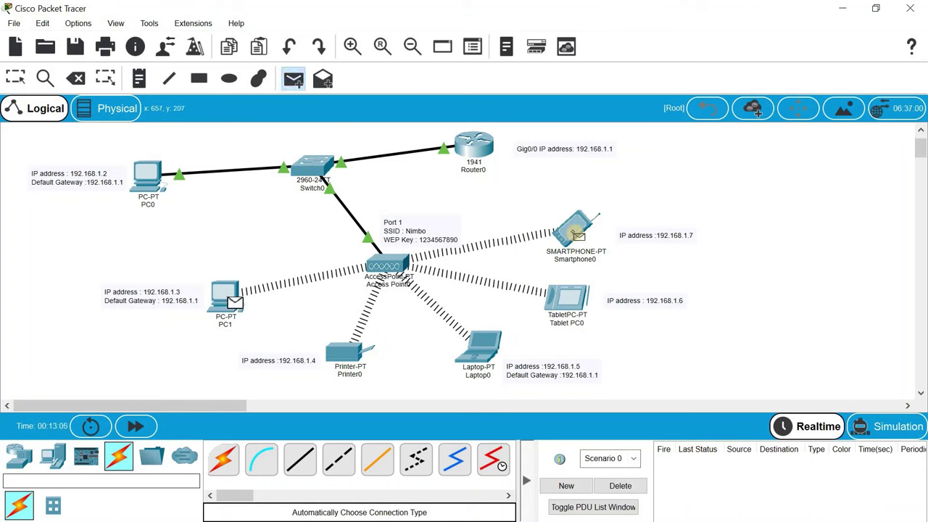
left_click(575, 233)
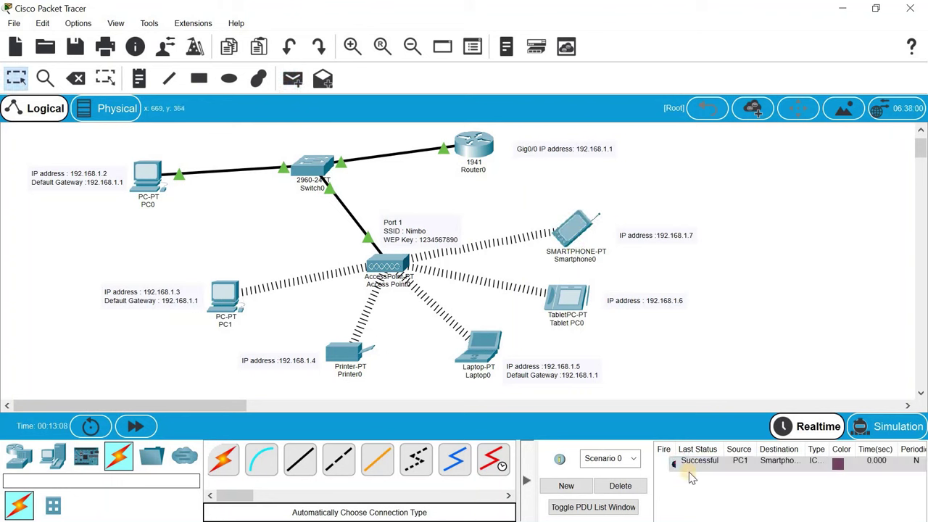
left_click(620, 485)
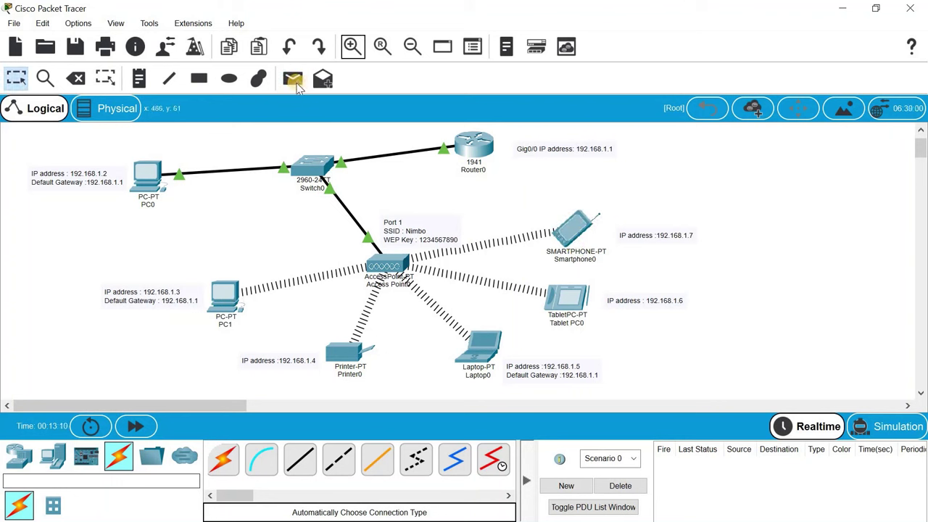
- Test connectivity from PC1 to Laptop0 with a simple PDU and check its status in the PDU list
left_click(294, 79)
left_click(227, 305)
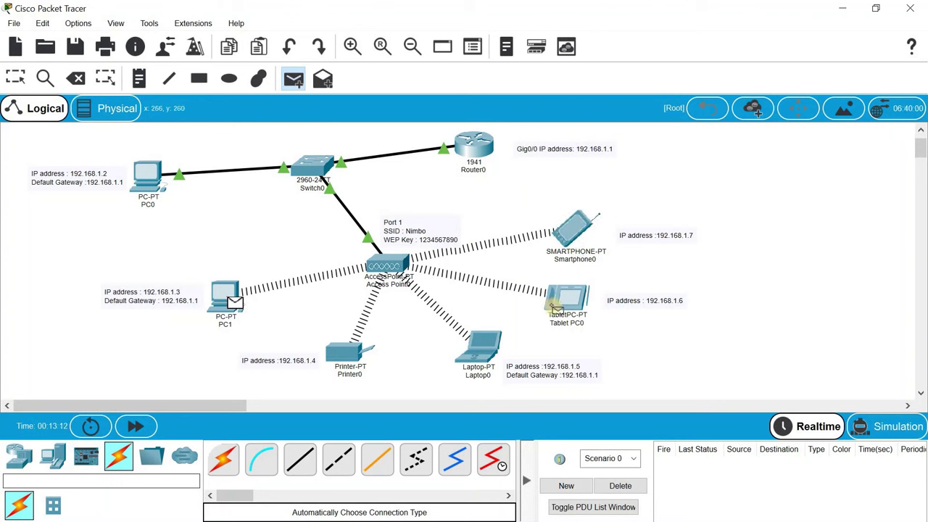
left_click(482, 355)
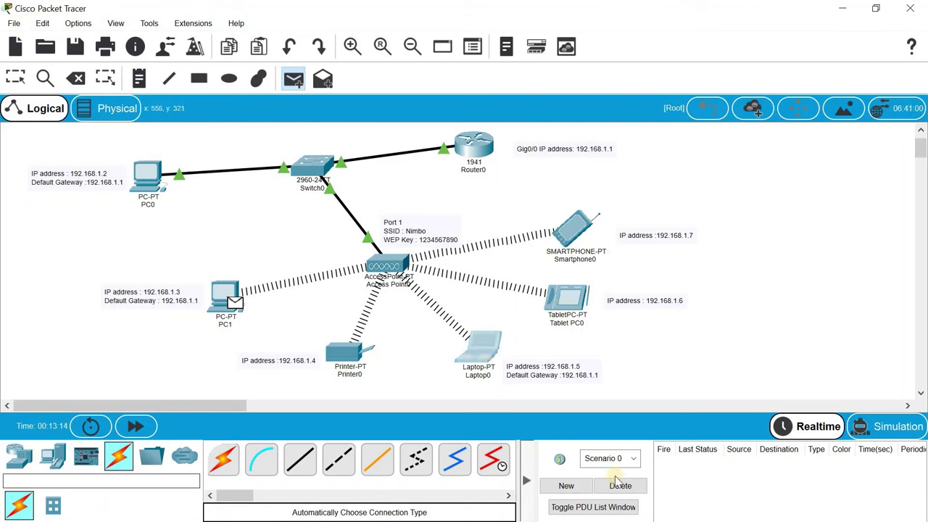
left_click(688, 468)
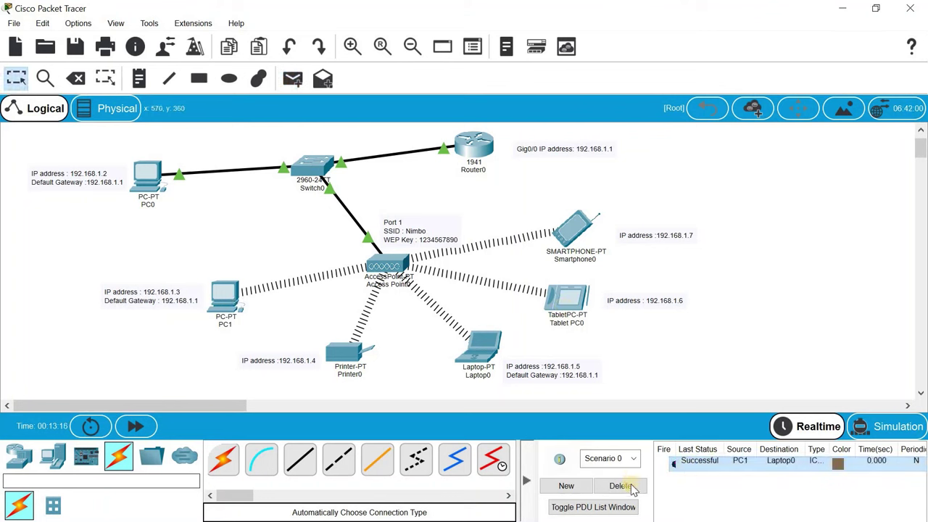
- Start another simple PDU with PC1 as the source device
left_click(293, 78)
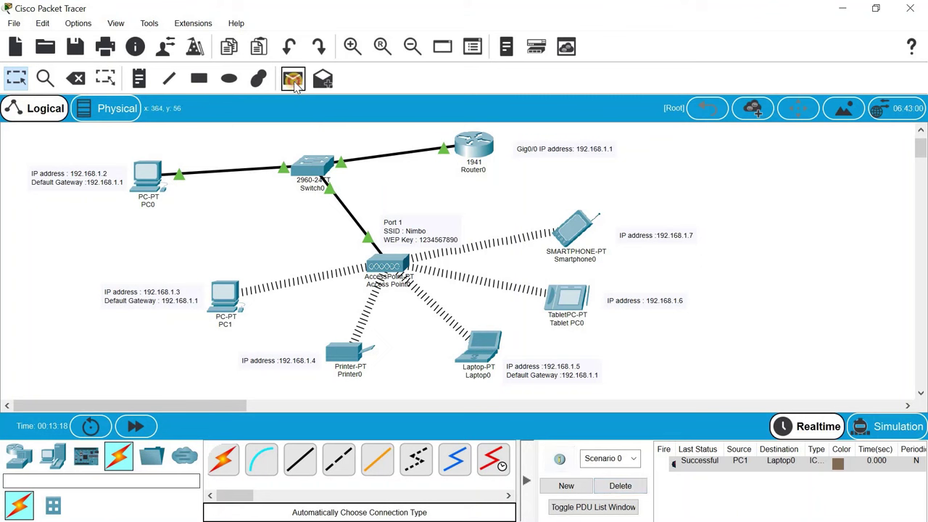
left_click(222, 290)
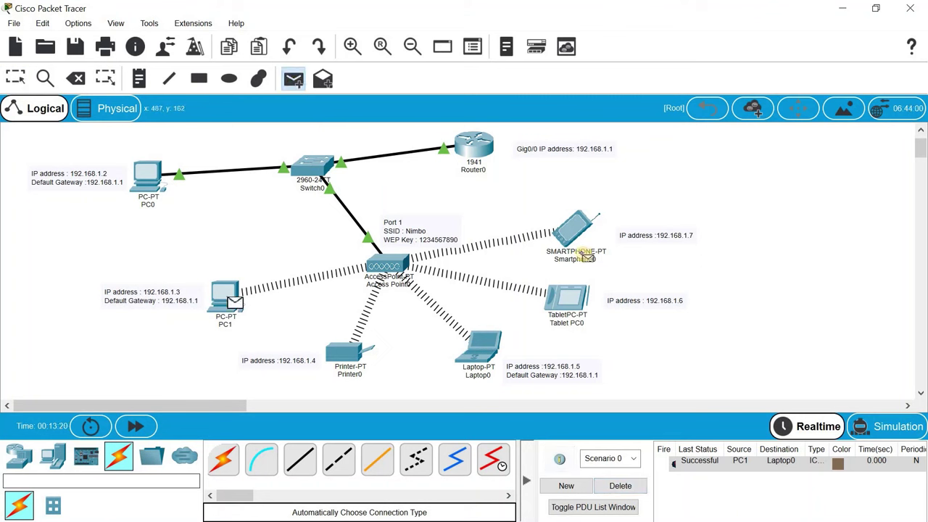